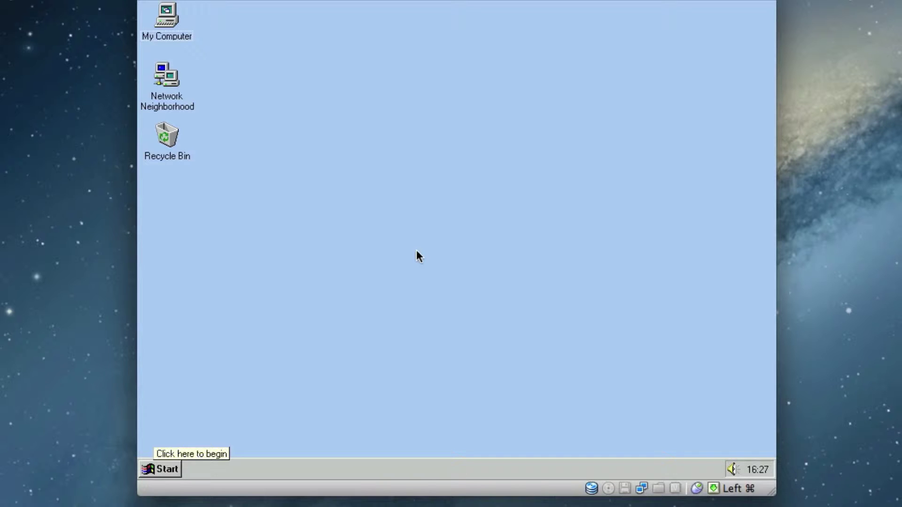
Step: Start Microsoft Word from the Programs menu, close it, and reopen the Programs list
click(155, 470)
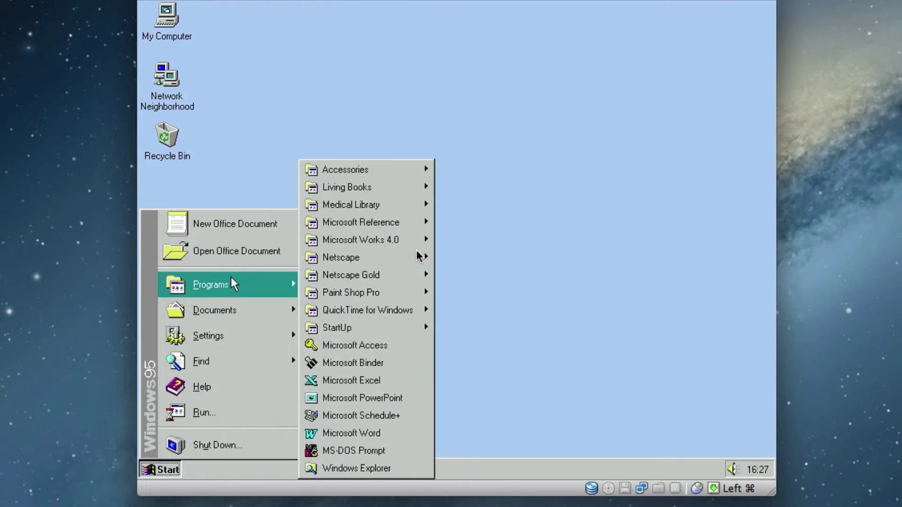
mouse_move(219, 285)
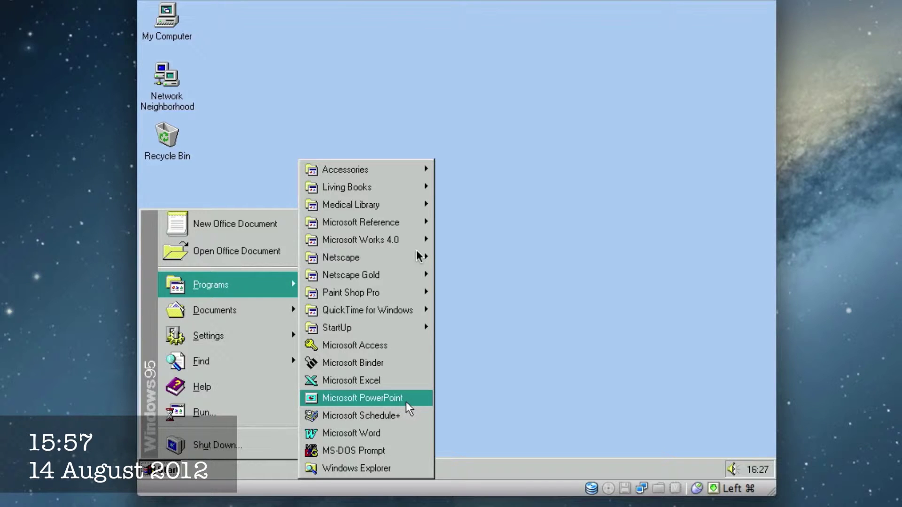
click(404, 438)
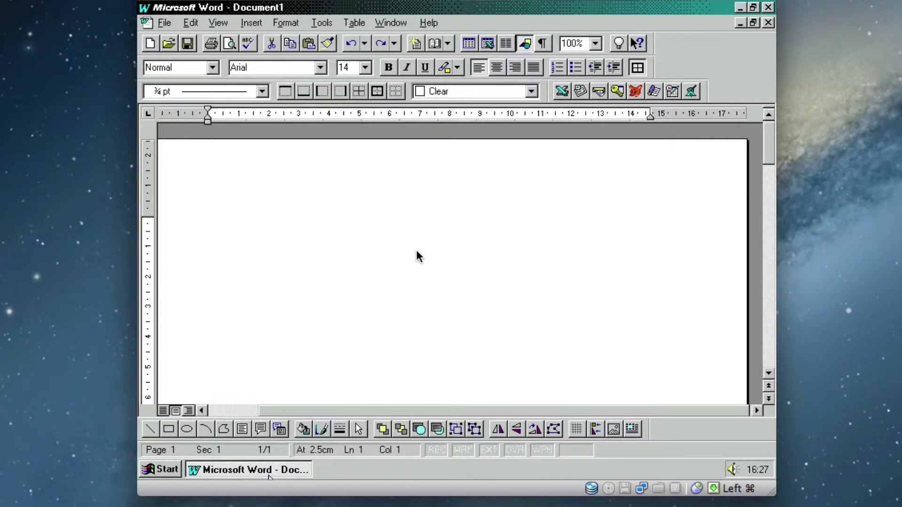
right_click(269, 474)
click(277, 469)
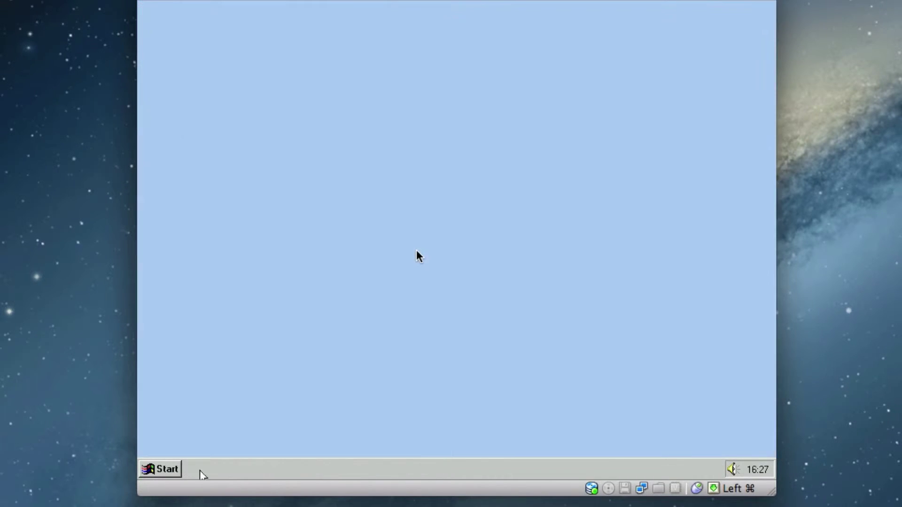
click(146, 471)
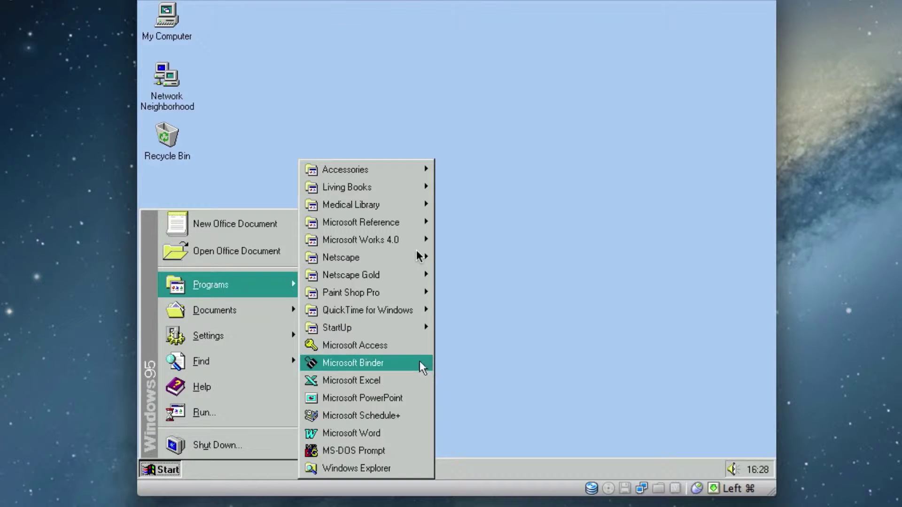
Step: Launch Microsoft Office Binder and view the empty binder's properties without changing them
click(419, 363)
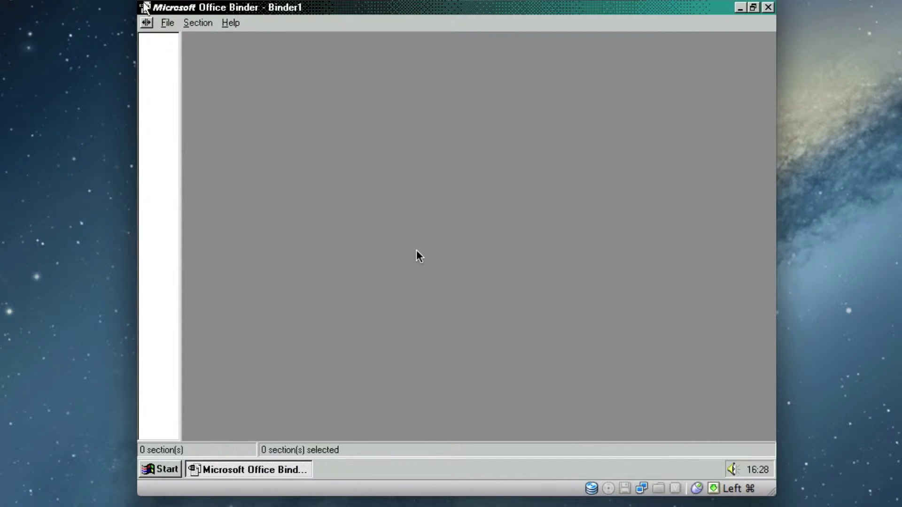
click(213, 26)
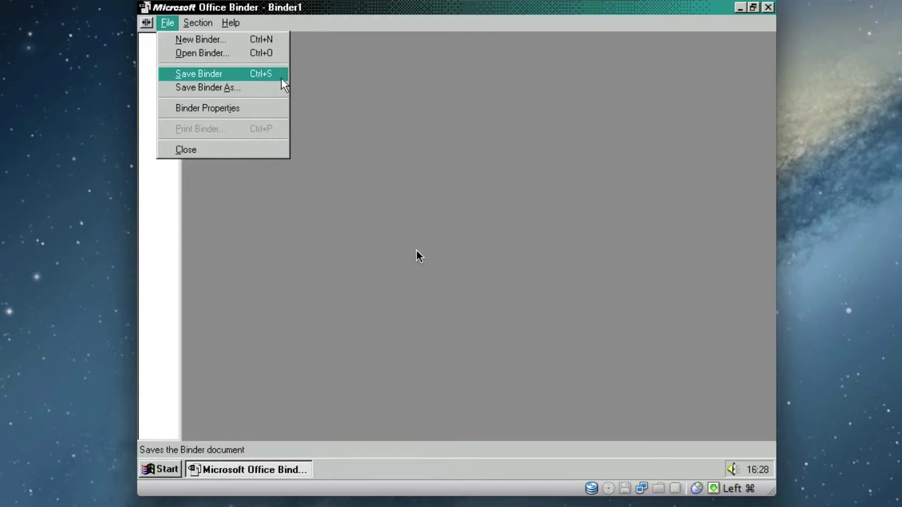
click(281, 110)
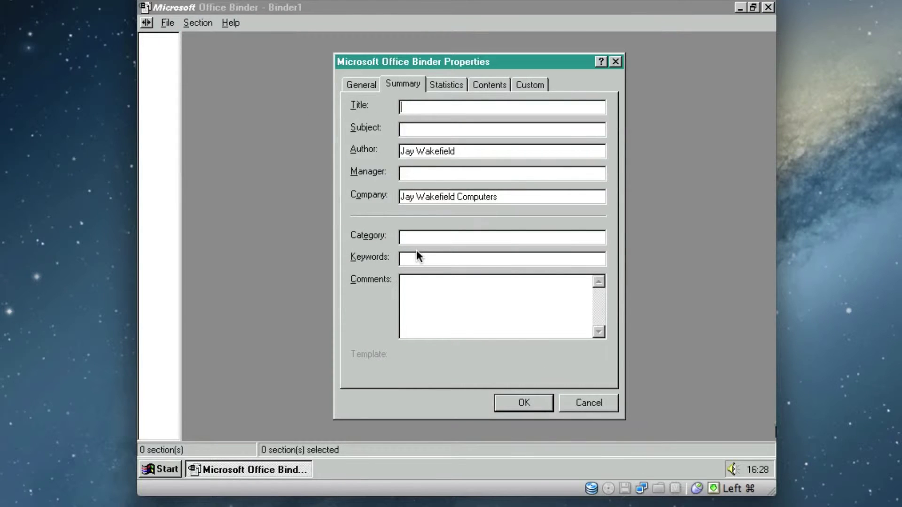
click(614, 408)
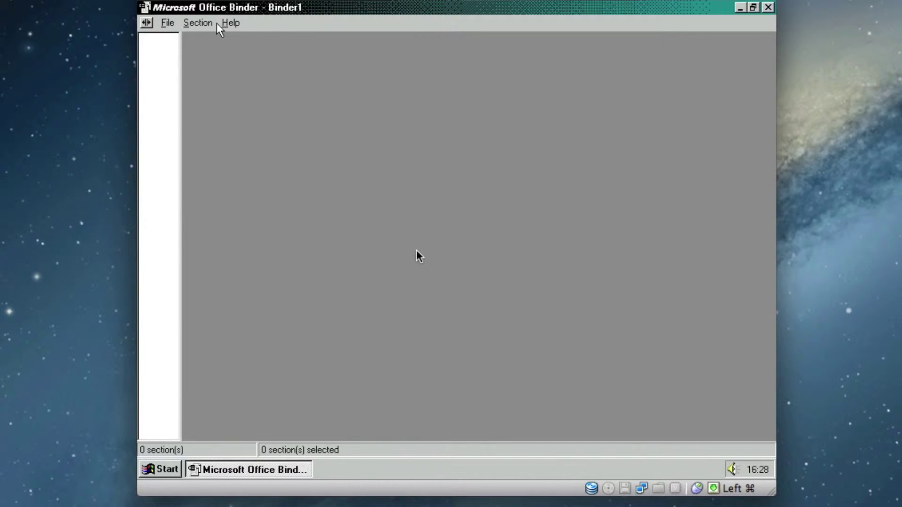
Step: Review the Section menu, then close Binder and bring up the Programs list
click(214, 24)
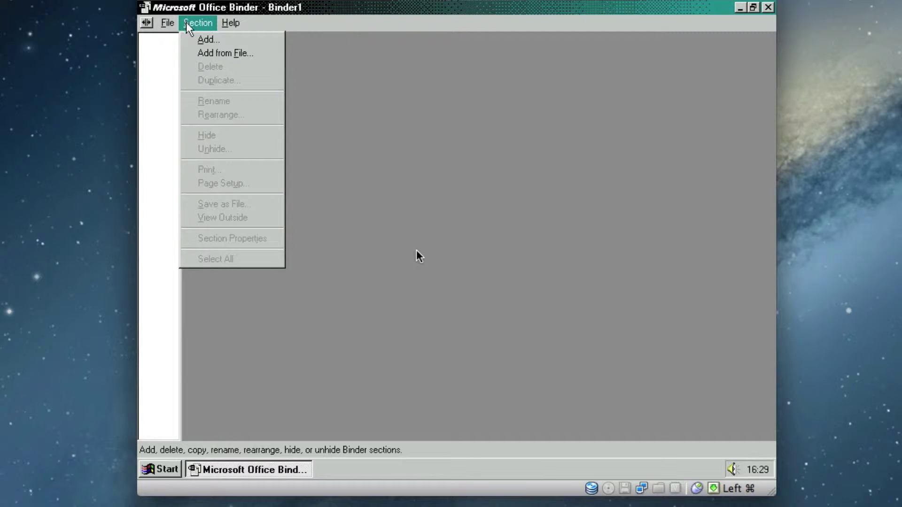
click(185, 25)
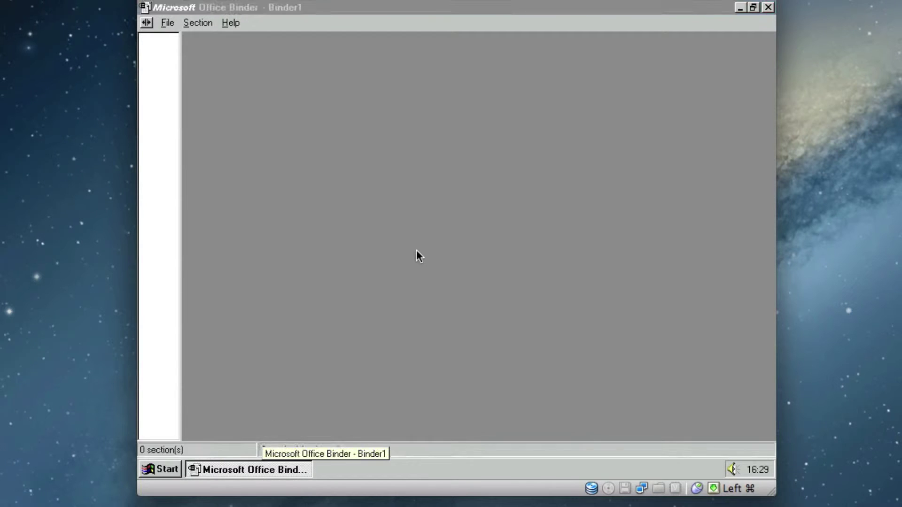
right_click(262, 477)
click(283, 471)
click(164, 470)
mouse_move(210, 285)
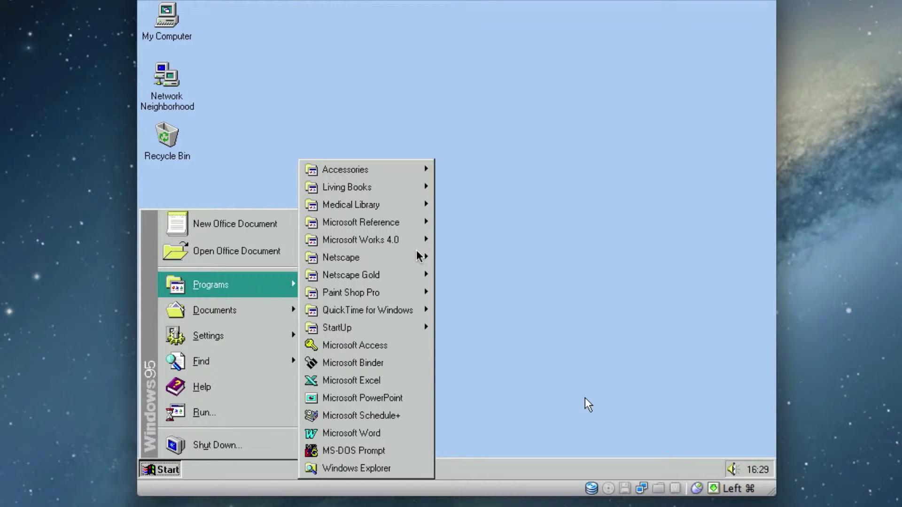
Step: Launch Excel and open the Jac workbook from the C:\Jay folder
click(356, 380)
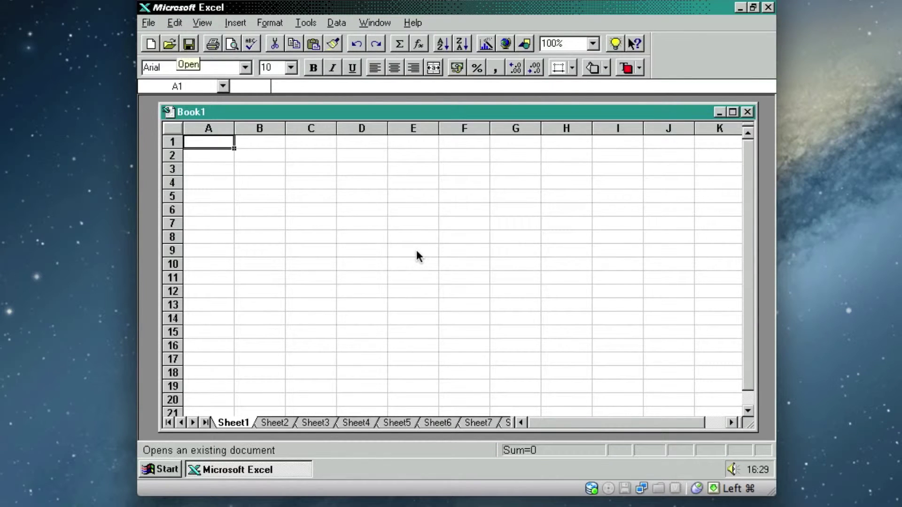
click(171, 44)
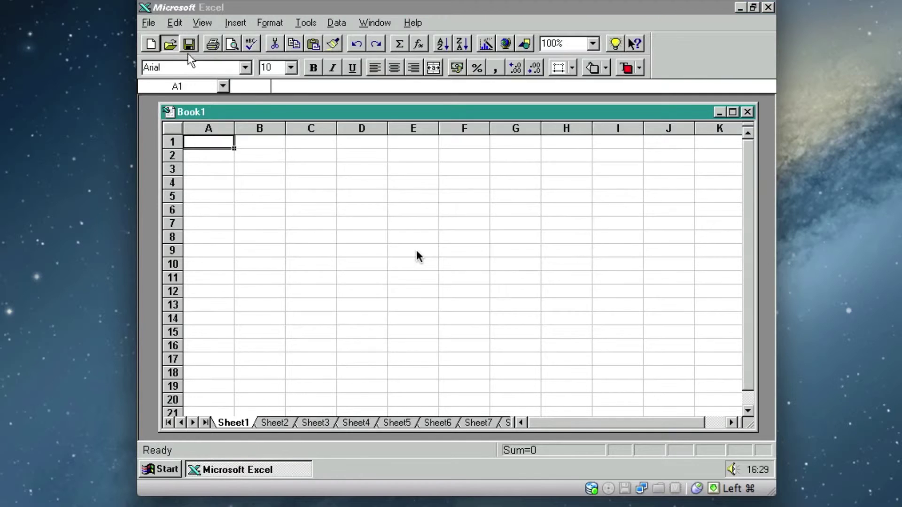
click(305, 107)
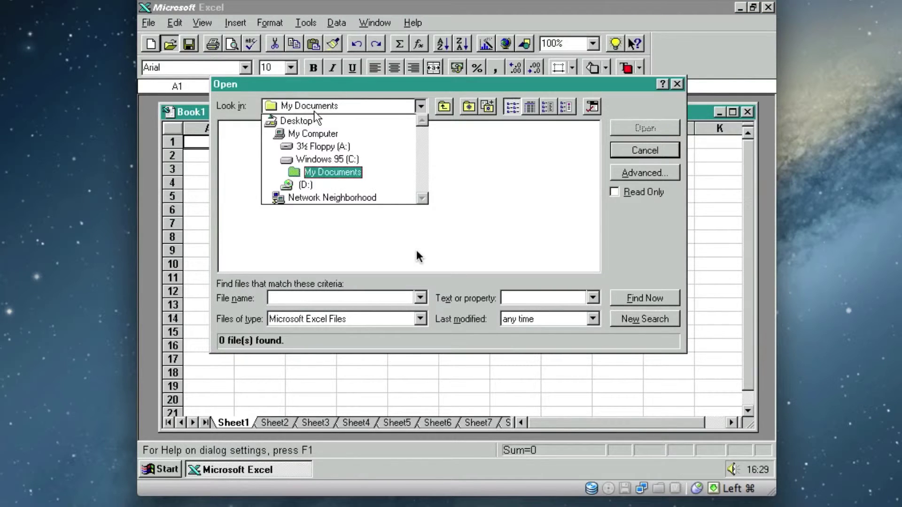
click(328, 160)
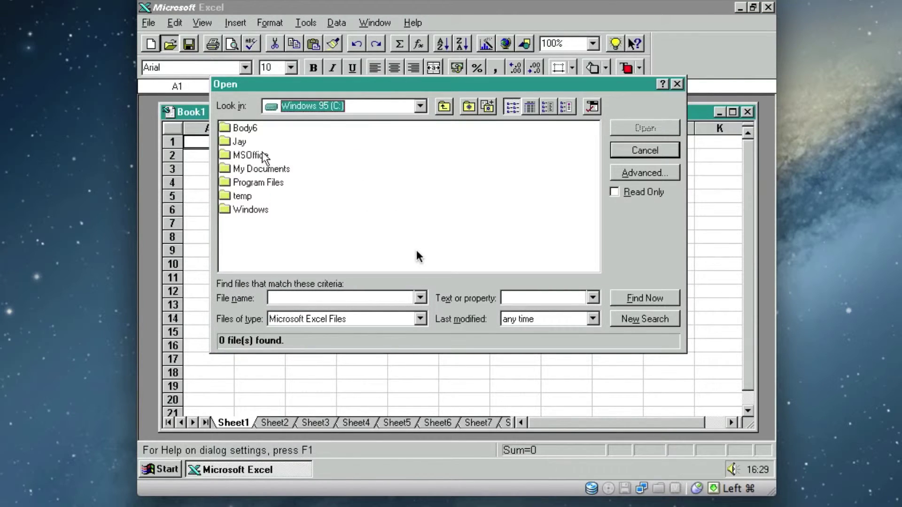
double_click(240, 143)
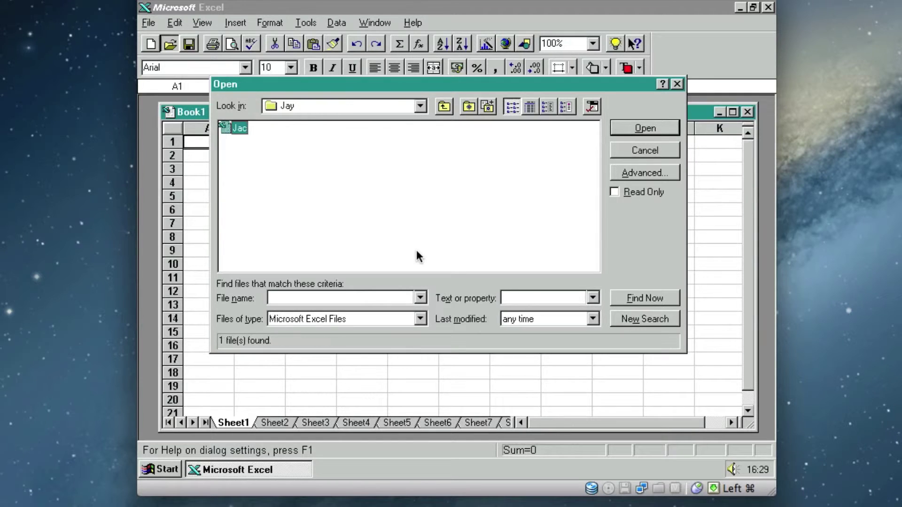
double_click(239, 129)
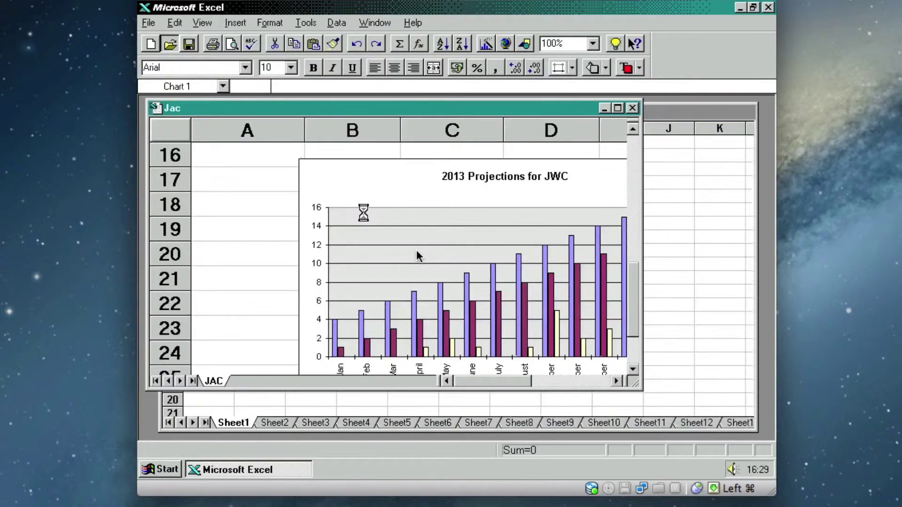
Step: Copy the 2013 Projections for JWC chart
right_click(348, 179)
click(352, 195)
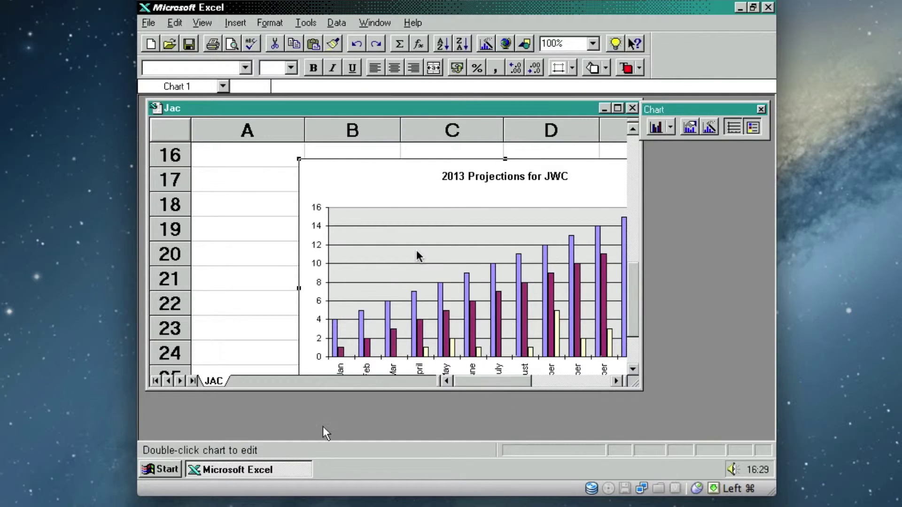
click(160, 470)
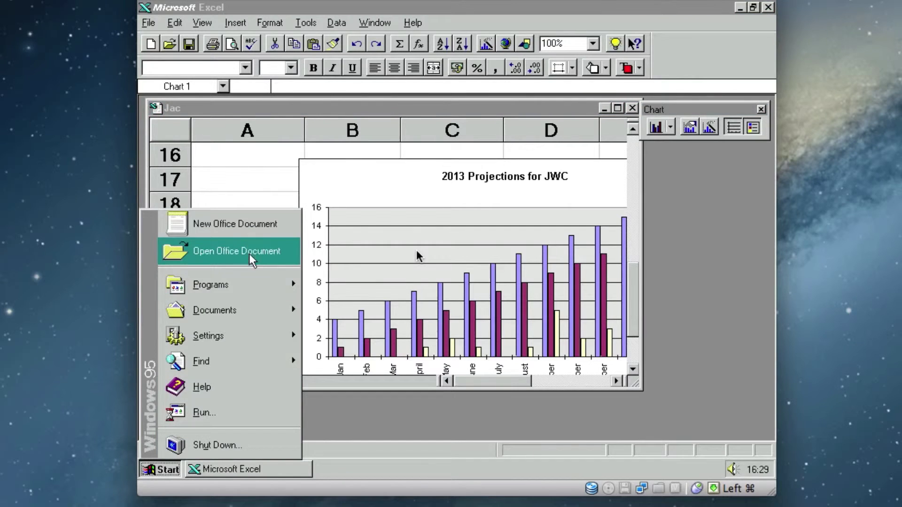
Step: Launch Word and start inserting an object from a file
mouse_move(212, 284)
click(366, 432)
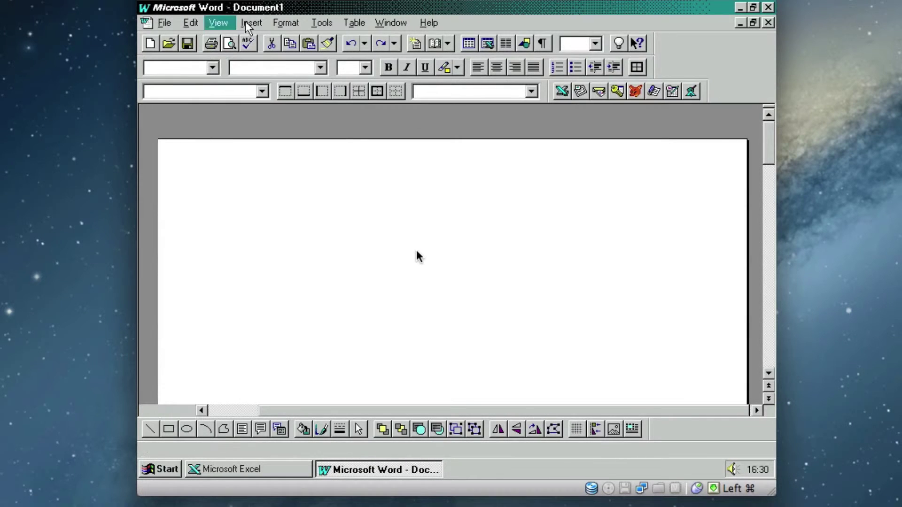
click(249, 22)
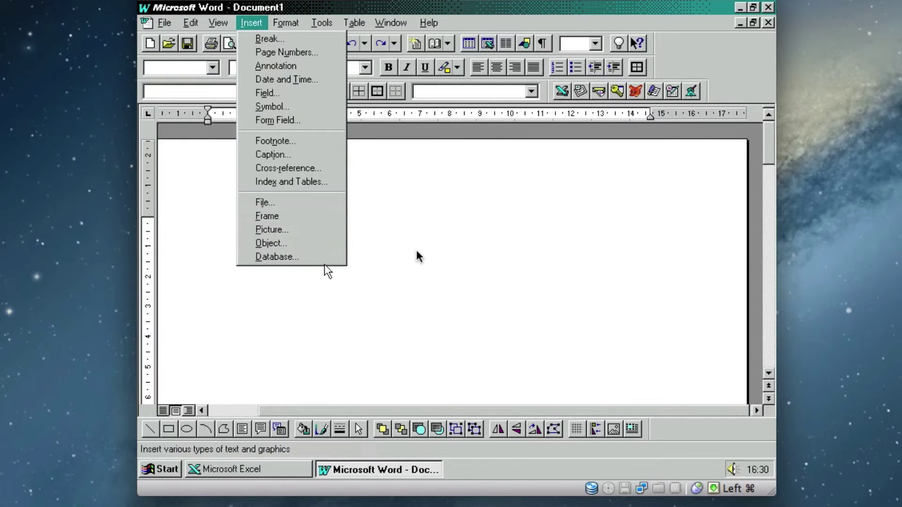
click(321, 246)
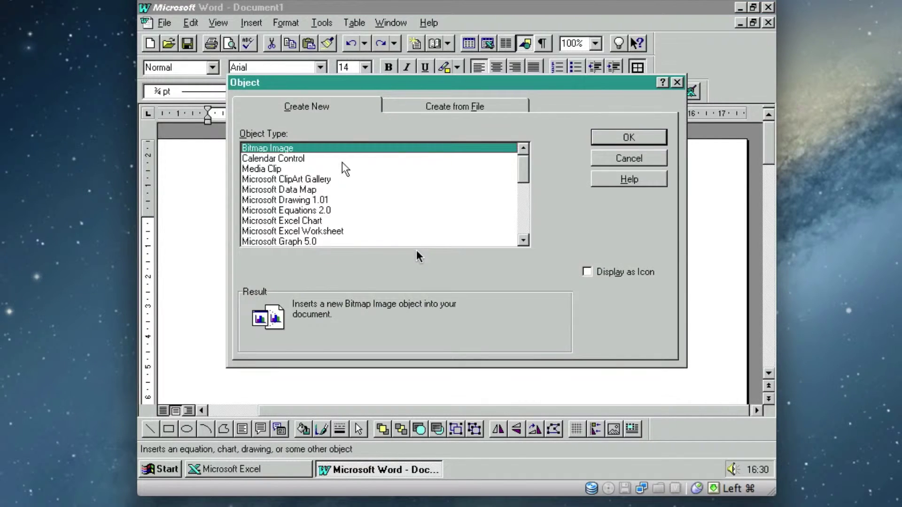
click(471, 104)
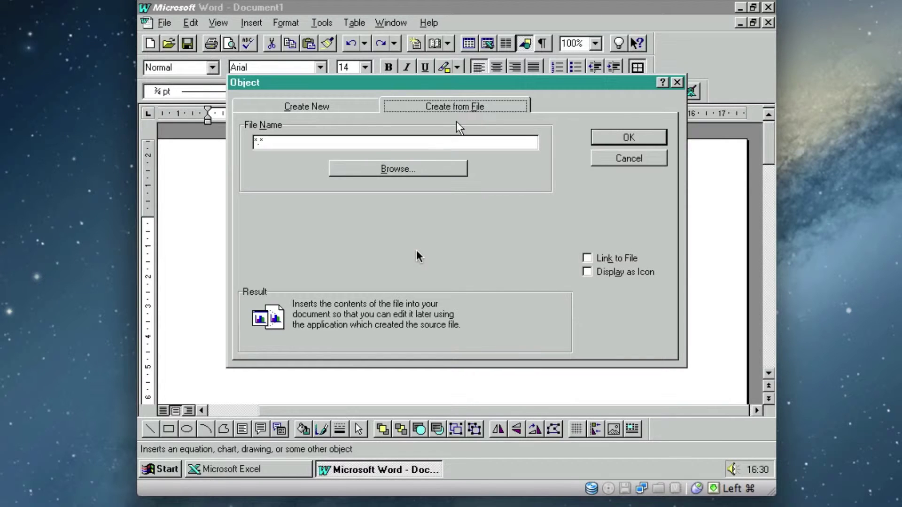
click(418, 171)
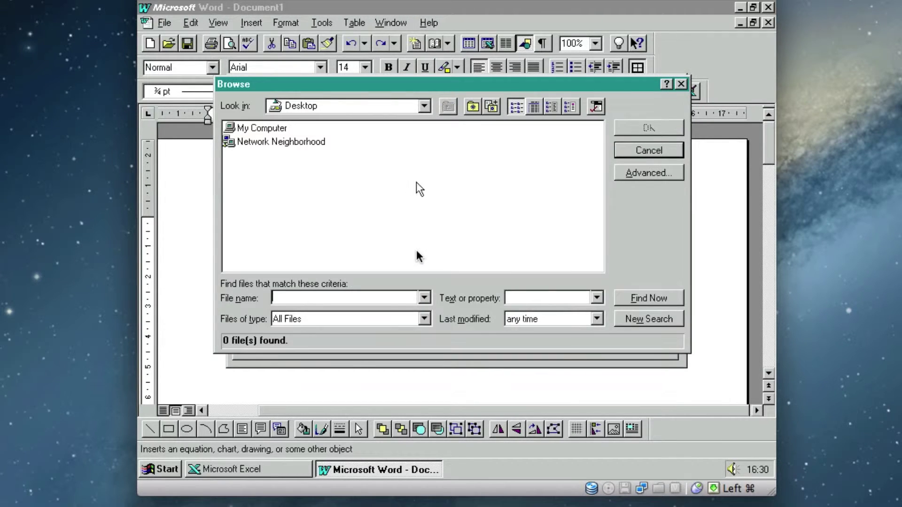
Step: Insert C:\Jay\JAC.XLS as an object linked to its source file
double_click(264, 127)
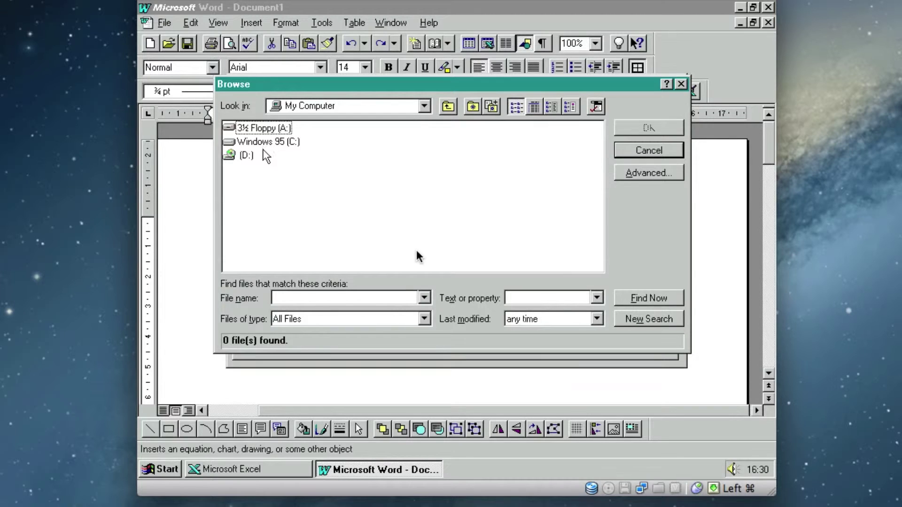
double_click(263, 142)
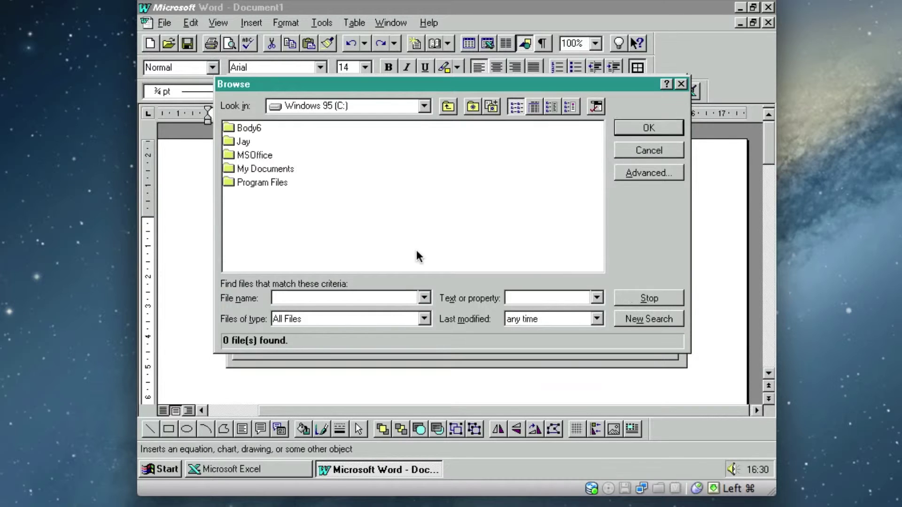
double_click(264, 142)
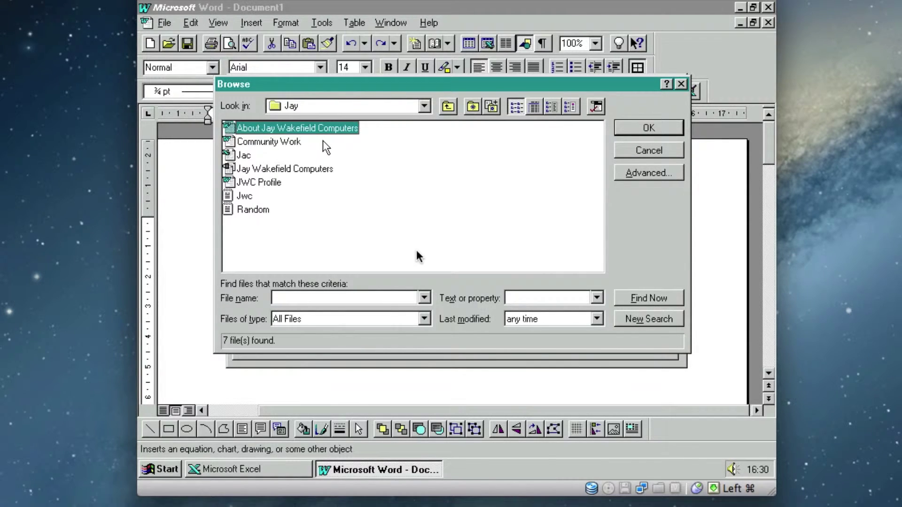
click(387, 153)
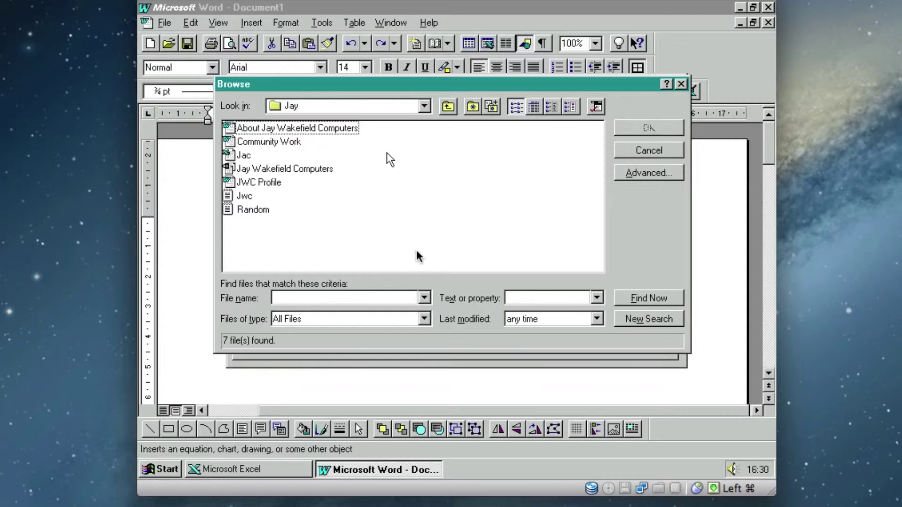
click(243, 155)
key(Return)
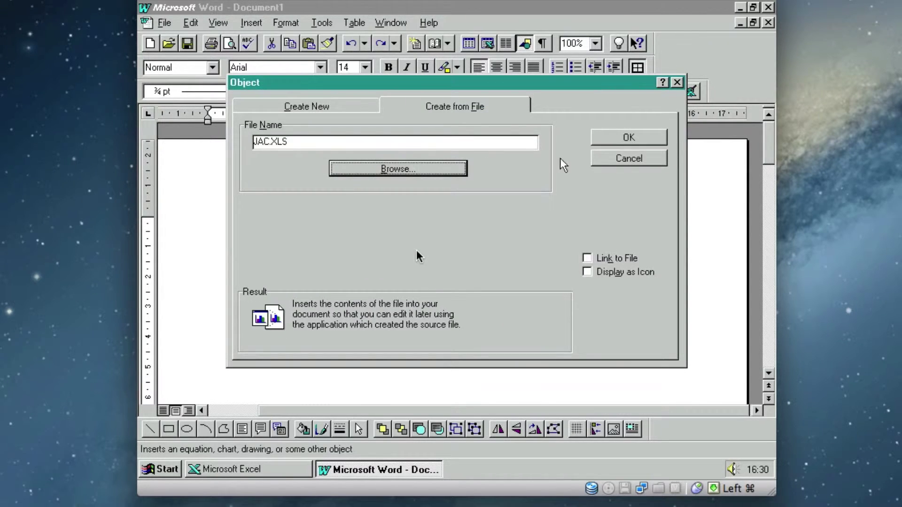
click(597, 259)
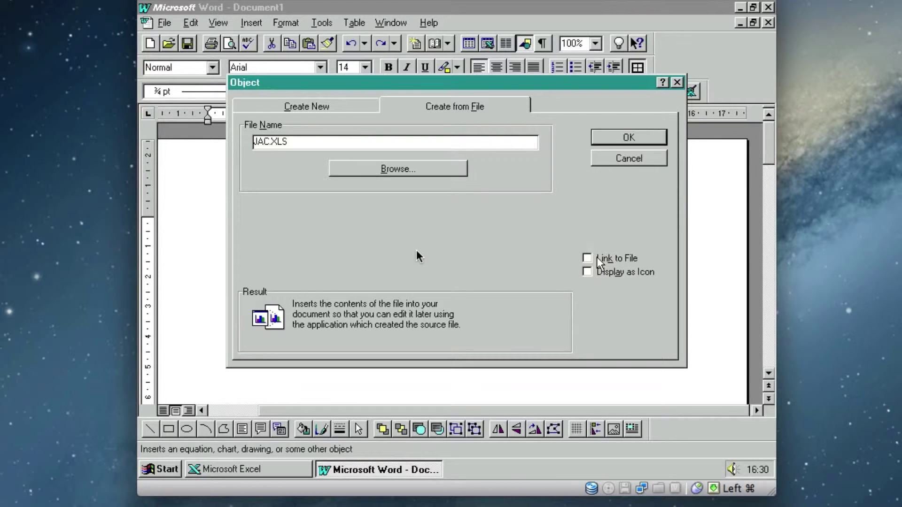
click(613, 140)
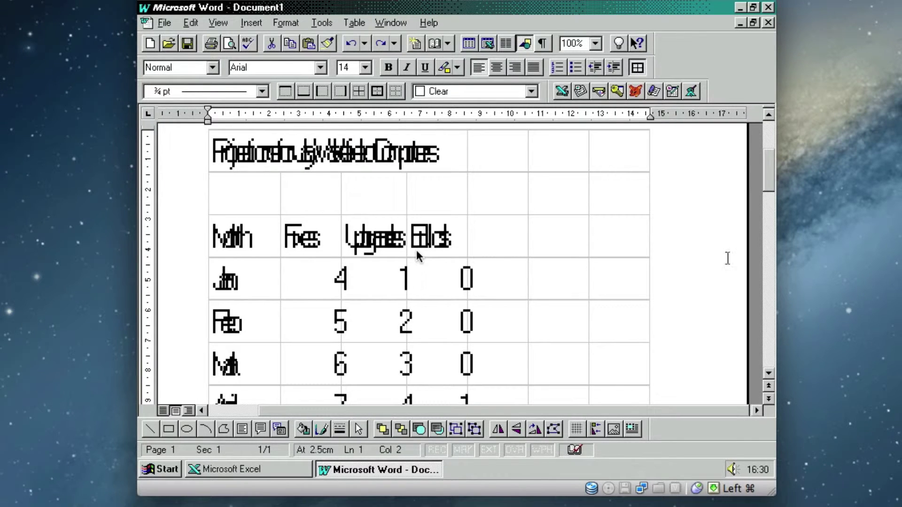
Step: Scroll through the document to review the projections table, then select it
drag(773, 181, 767, 321)
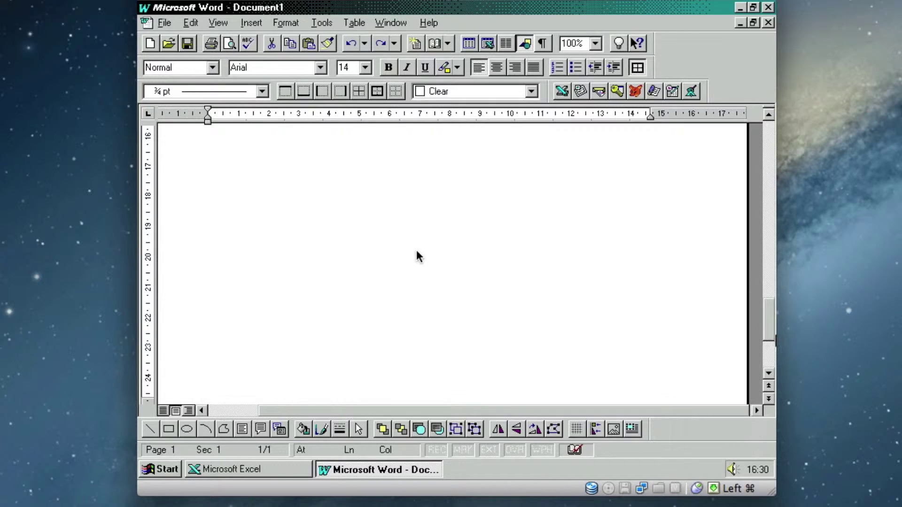
mouse_move(770, 332)
mouse_down()
mouse_move(768, 364)
mouse_move(768, 145)
mouse_up()
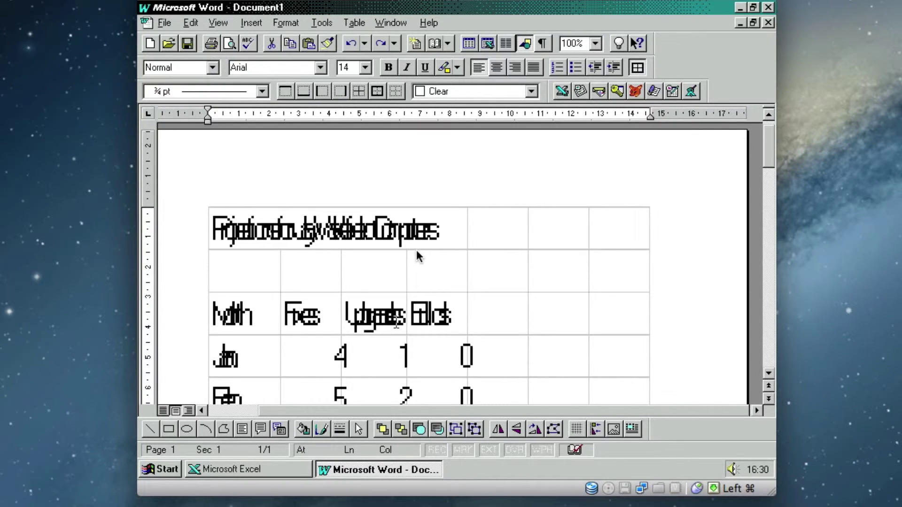
click(450, 361)
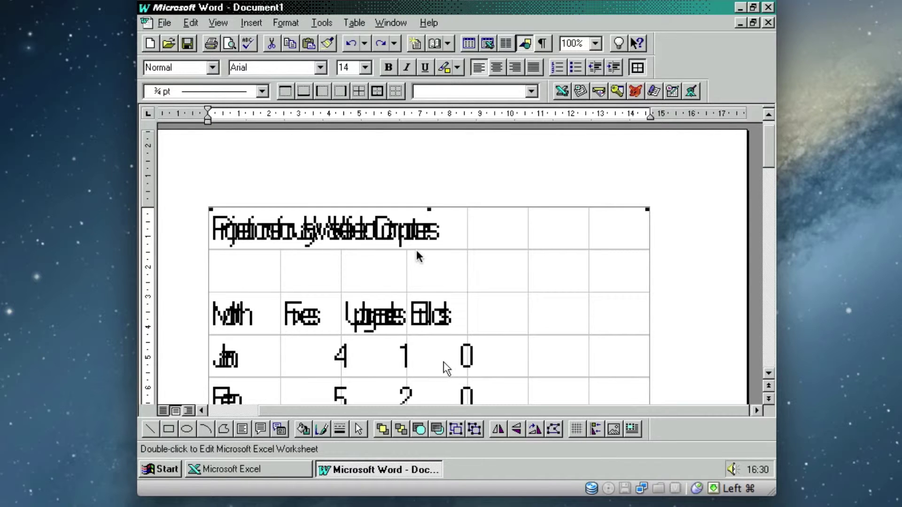
Step: Open the linked projections worksheet in Excel and scroll to its top
double_click(417, 252)
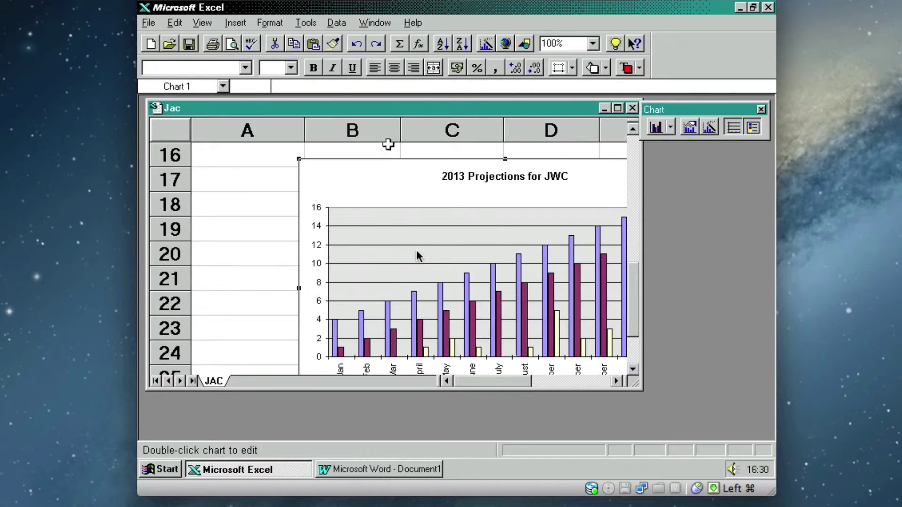
key(alt+Tab)
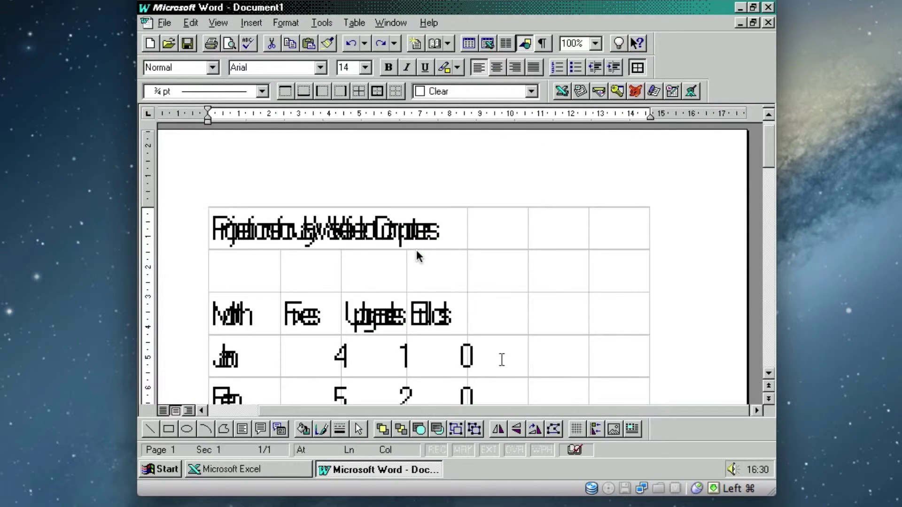
double_click(511, 352)
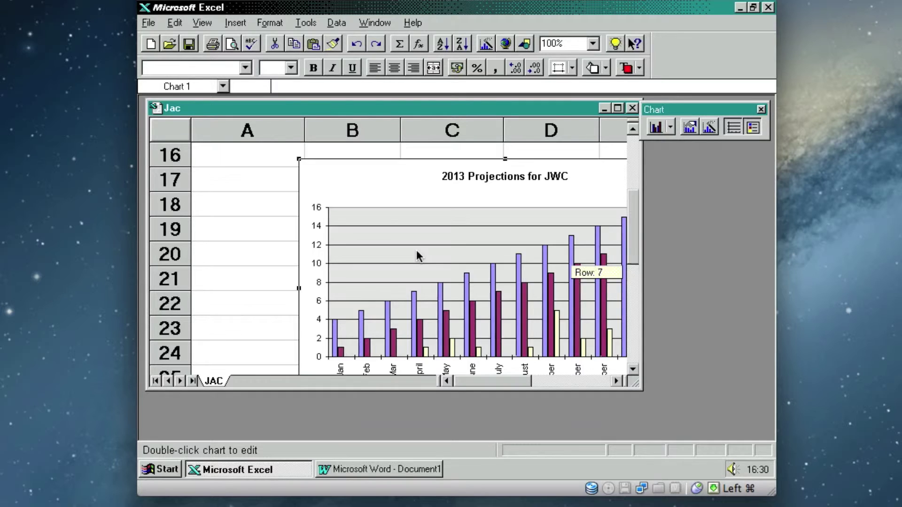
drag(633, 282, 640, 178)
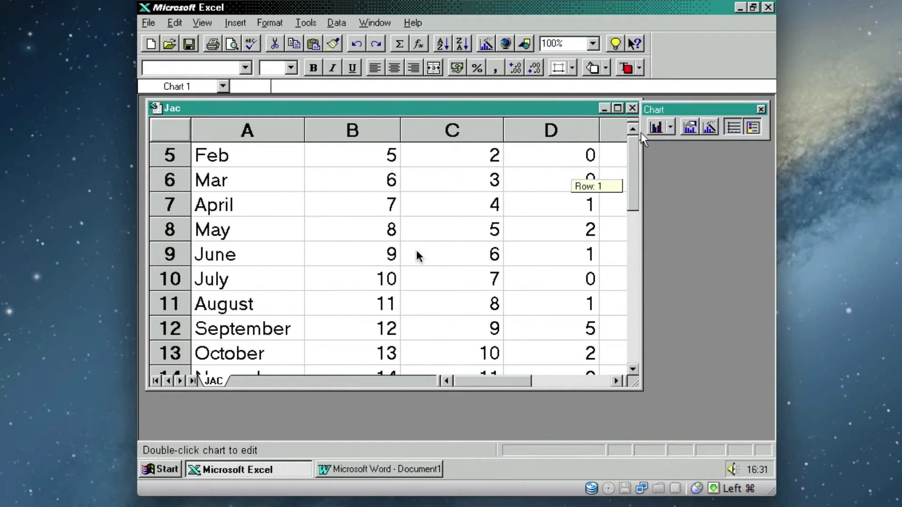
drag(642, 183, 640, 141)
Step: Change January's Builds in cell D4 to 2 and view the updated table in Word
click(560, 235)
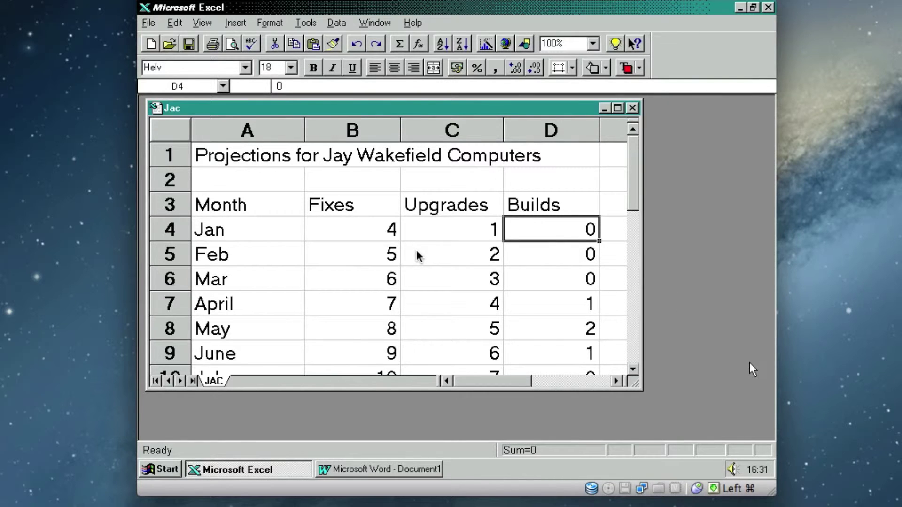
key(Down)
key(Up)
key(Num_Lock)
text(2)
key(Return)
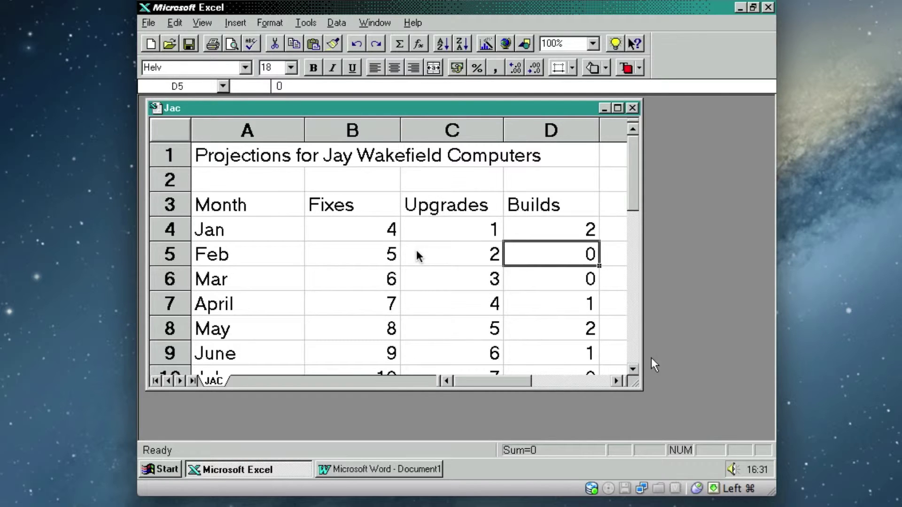
click(334, 468)
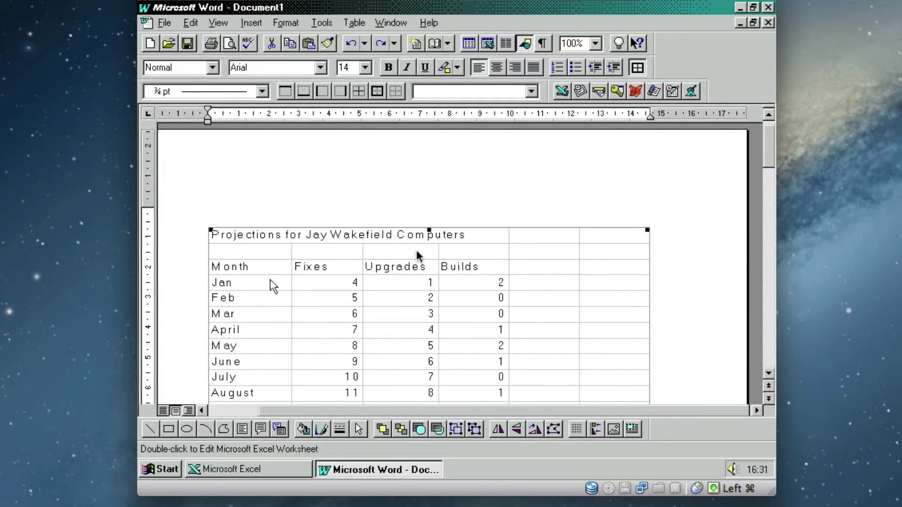
click(703, 317)
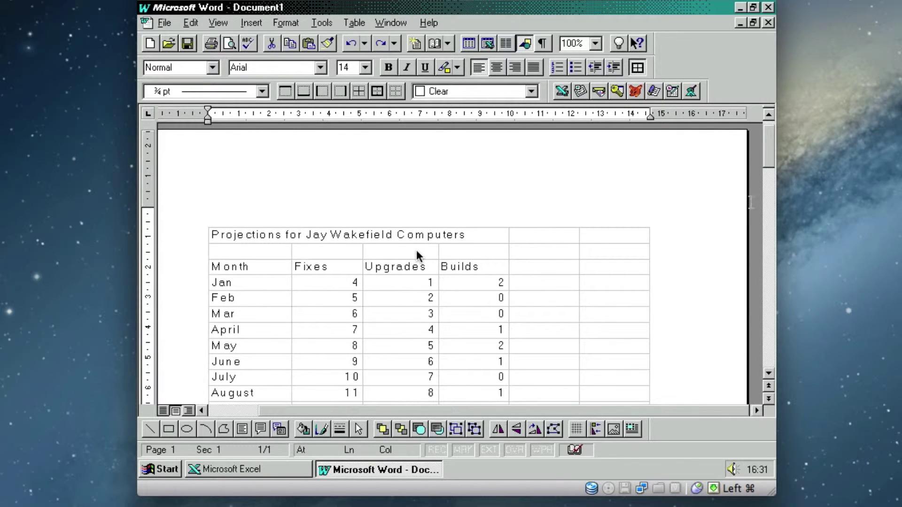
Step: Set January's Upgrades in cell C4 to 3 in the linked Excel worksheet
double_click(488, 279)
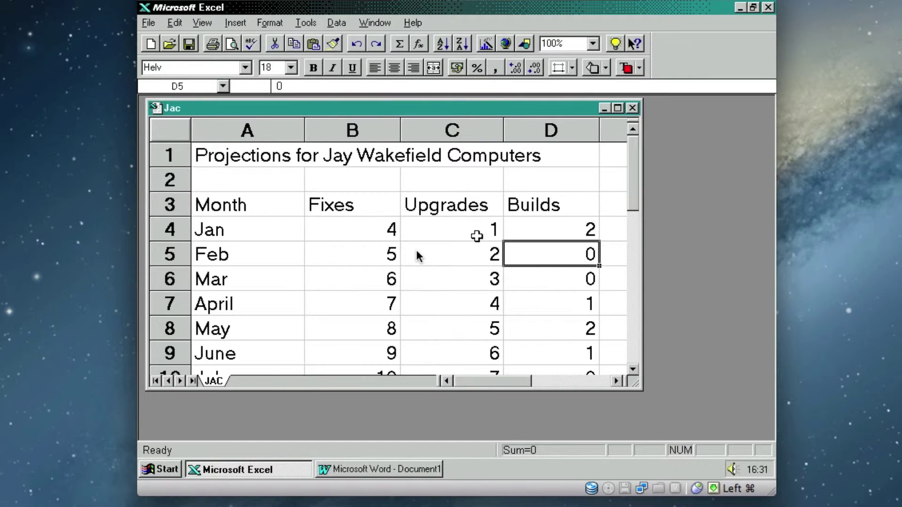
click(477, 236)
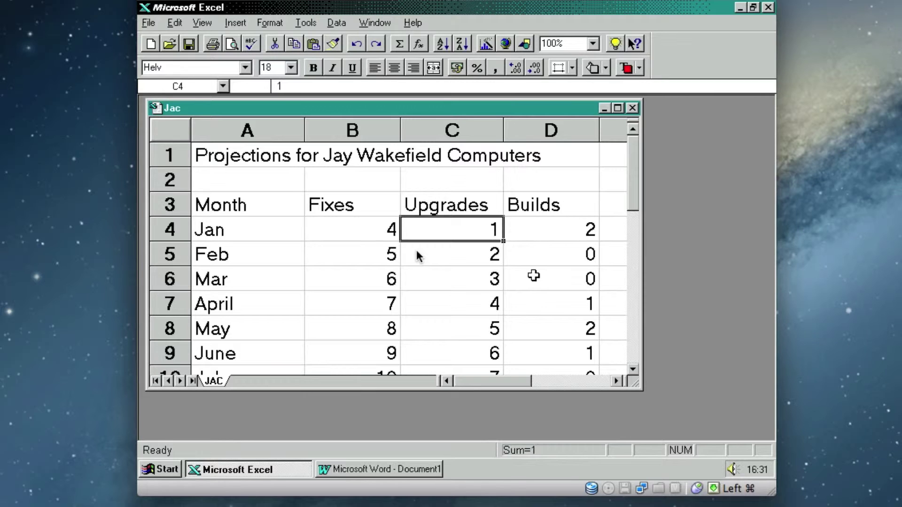
text(3)
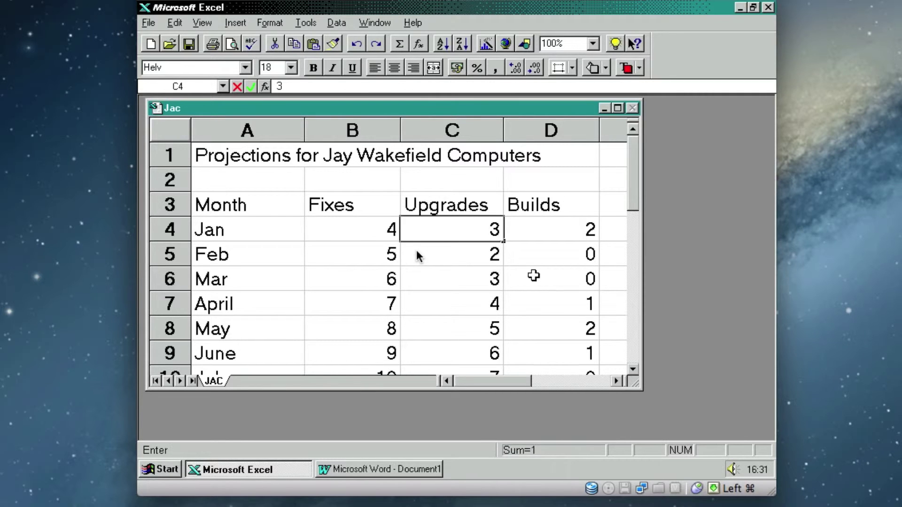
key(Return)
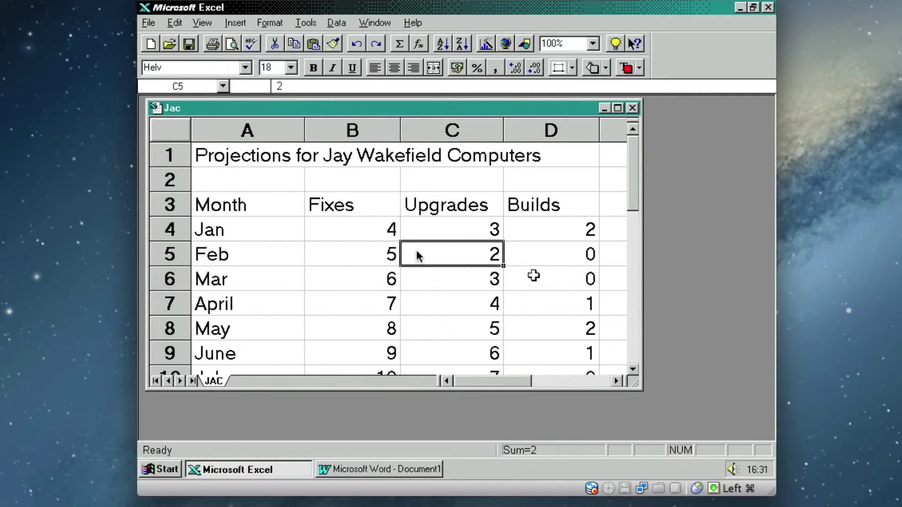
Step: Confirm January's Upgrades shows 3 in Word, then close Word without saving
click(379, 470)
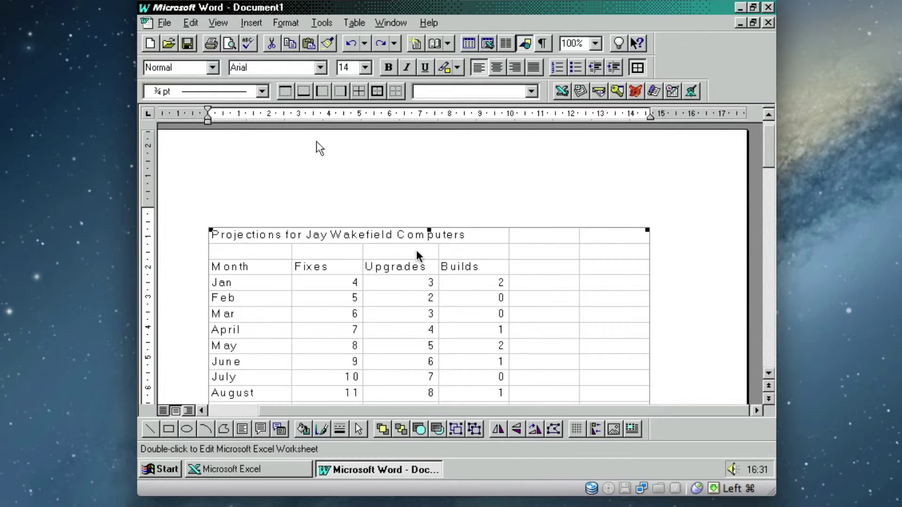
right_click(371, 470)
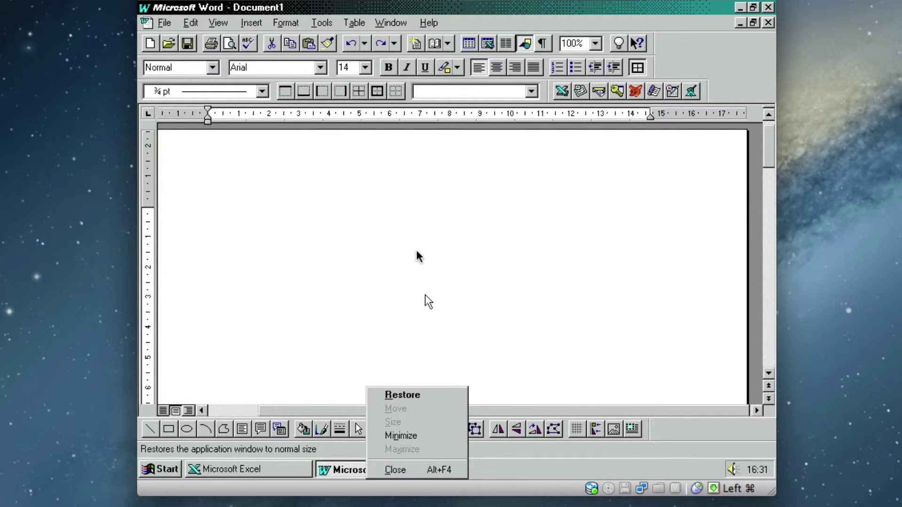
key(Up)
key(Return)
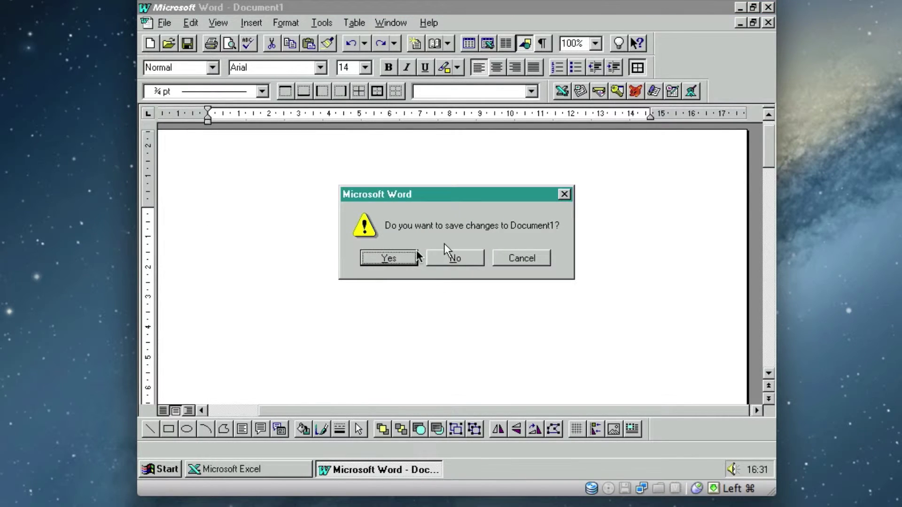
click(444, 253)
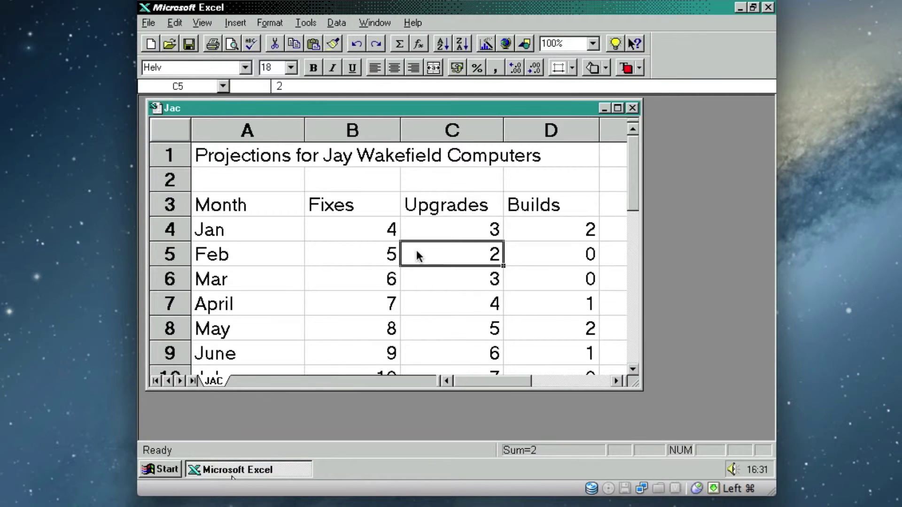
Step: Close Excel without saving JAC.XLS
right_click(286, 479)
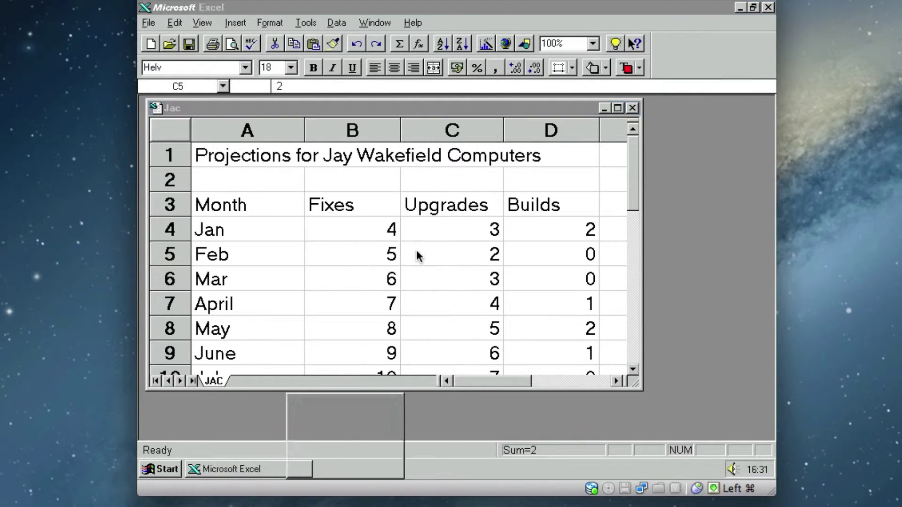
key(Escape)
right_click(300, 470)
click(312, 465)
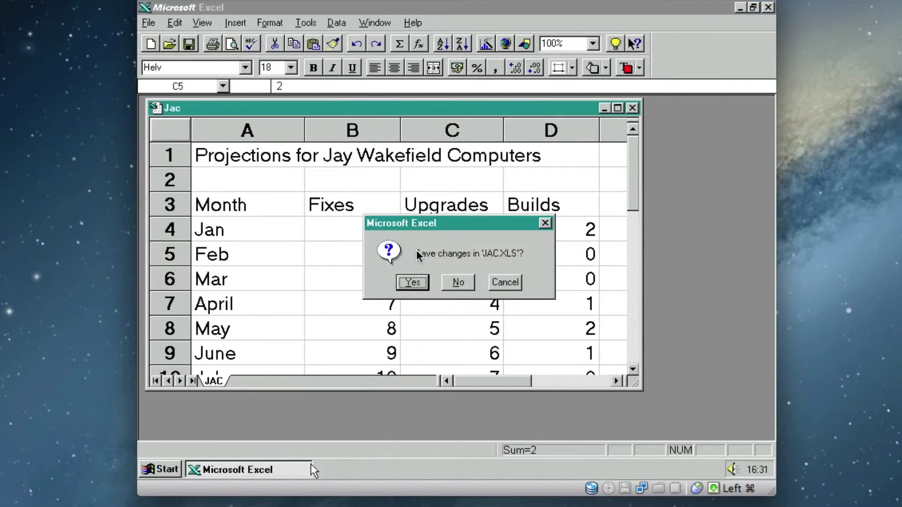
click(463, 278)
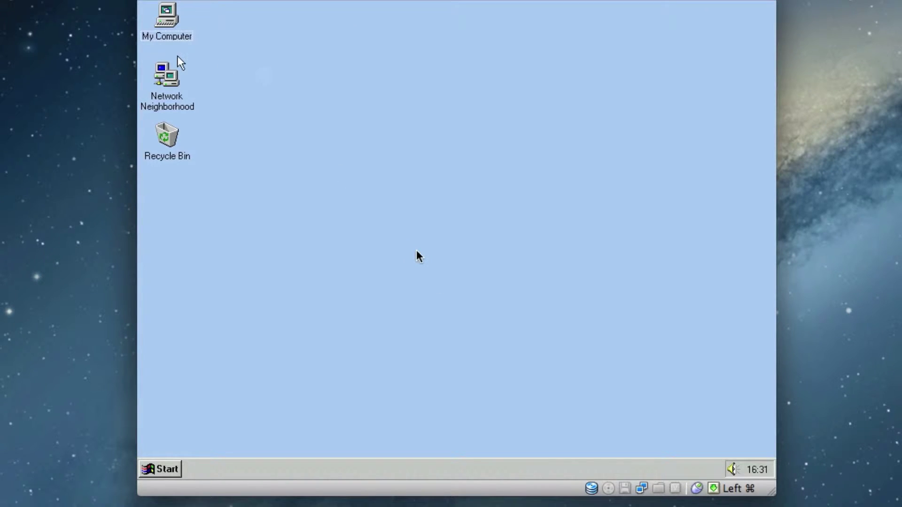
Step: Browse from My Computer to the C: drive's Jay and My Documents folders
double_click(178, 9)
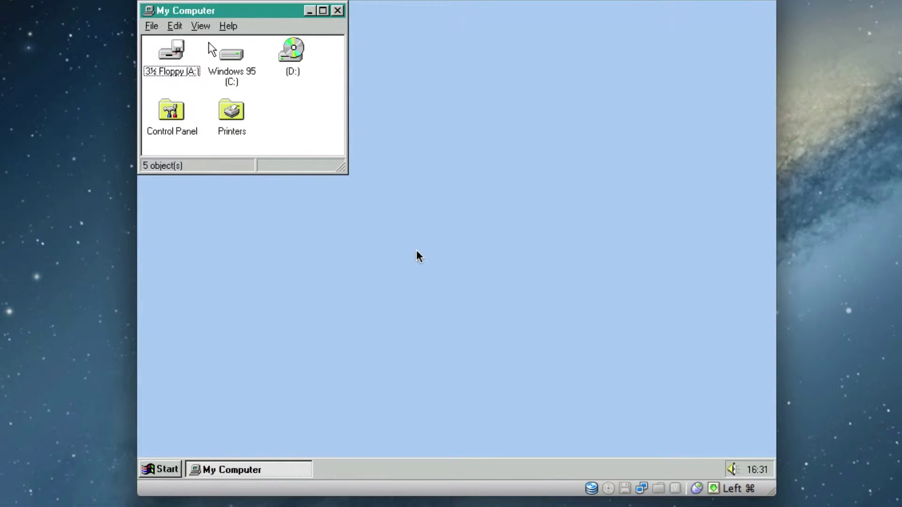
double_click(239, 55)
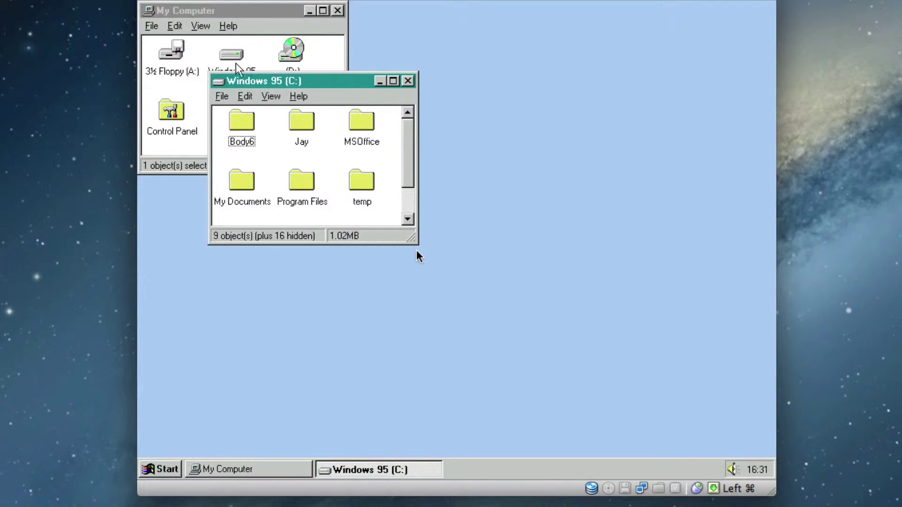
double_click(220, 78)
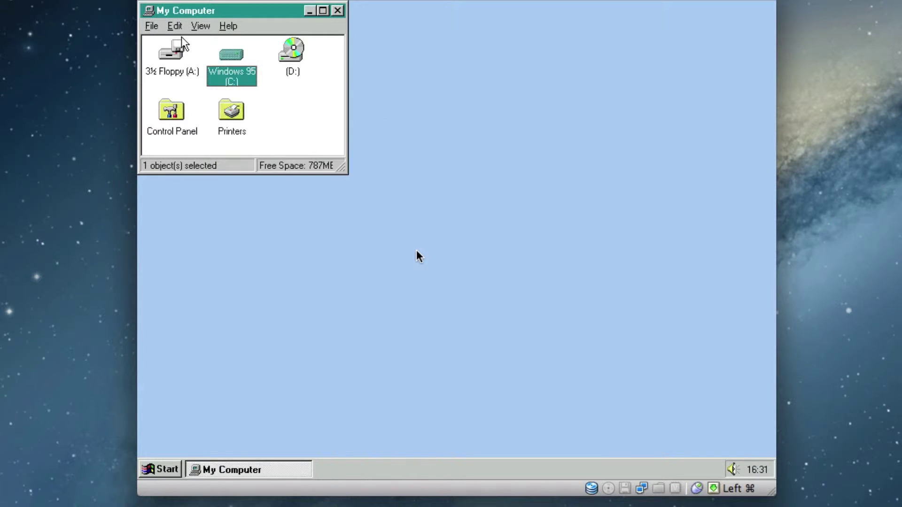
click(175, 26)
mouse_move(151, 26)
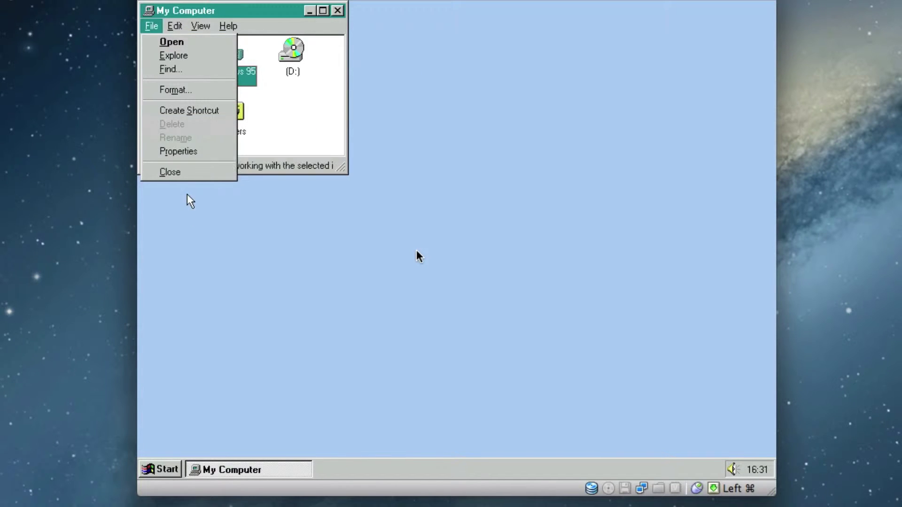
click(188, 173)
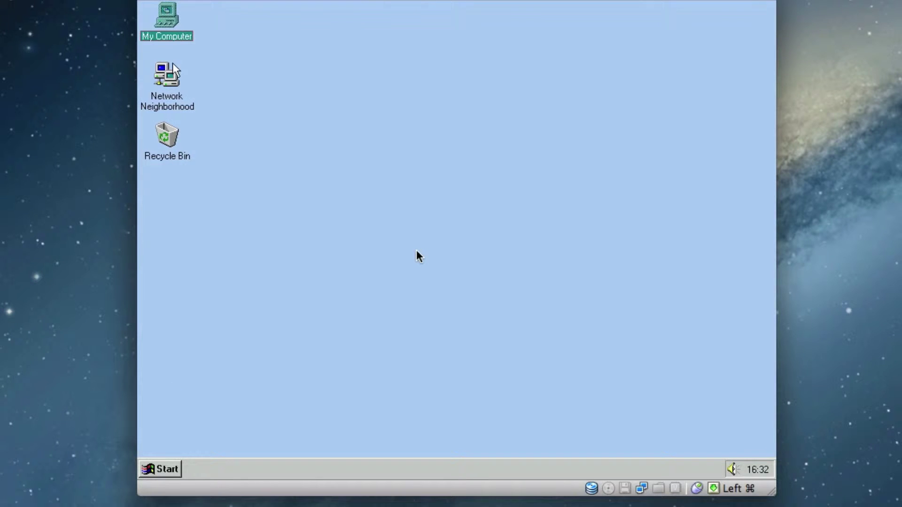
double_click(160, 24)
double_click(223, 77)
double_click(305, 115)
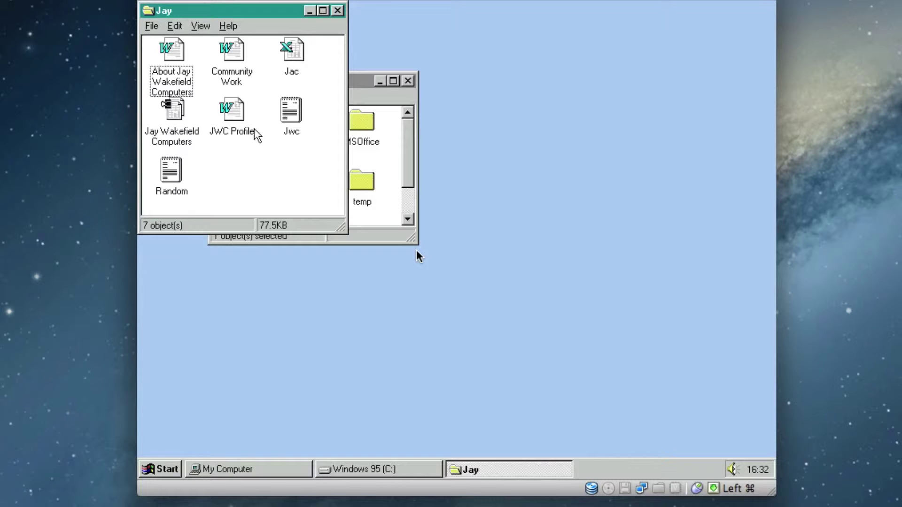
click(401, 170)
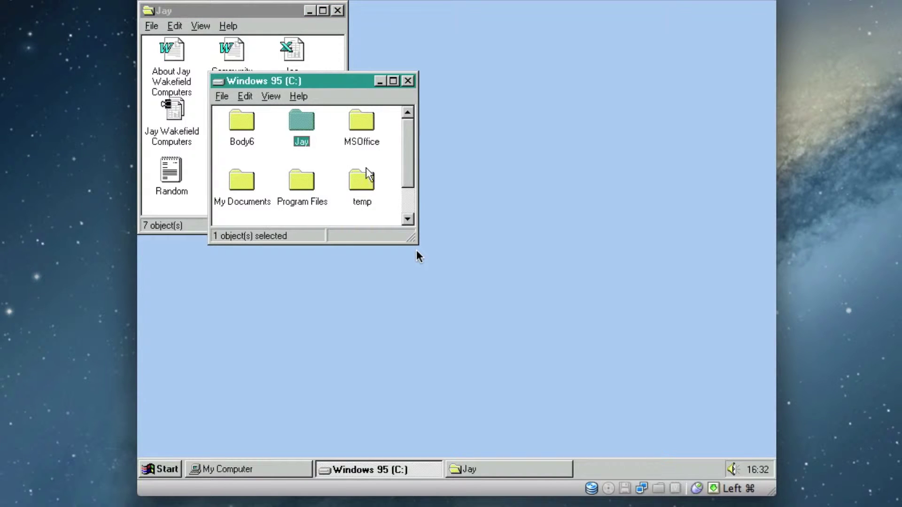
double_click(242, 183)
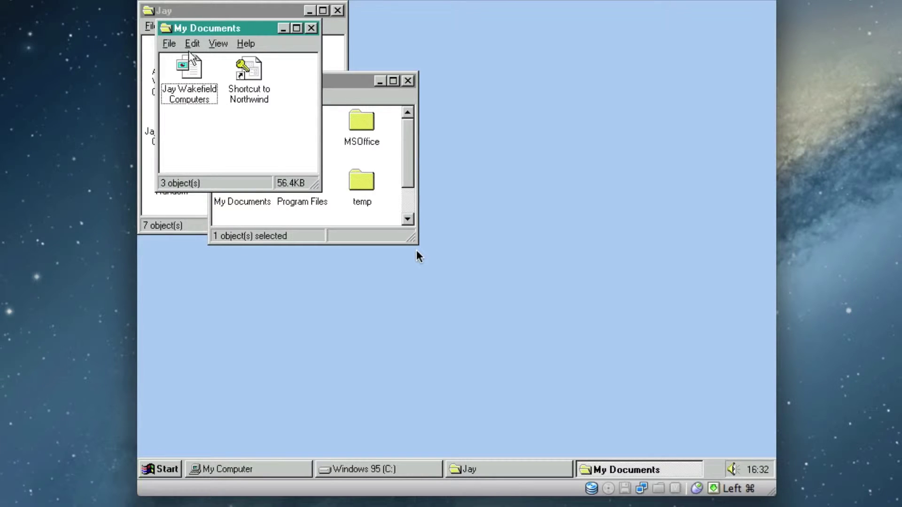
double_click(166, 29)
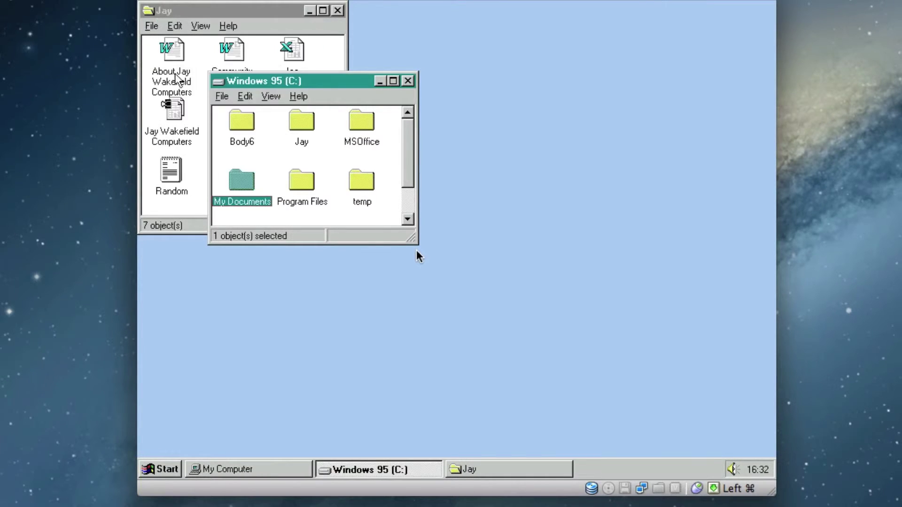
Step: Delete the Jay Wakefield Computers file and arrange the Jay folder icons by name
click(177, 130)
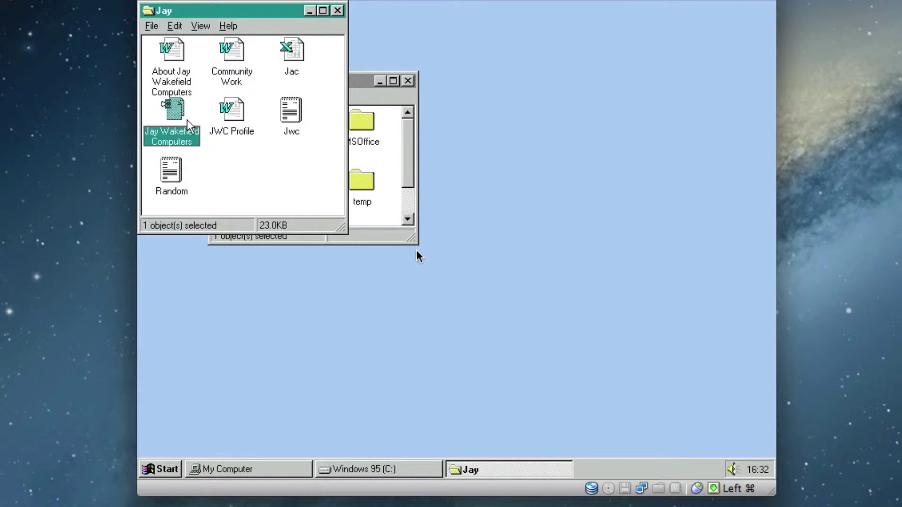
key(Delete)
key(Return)
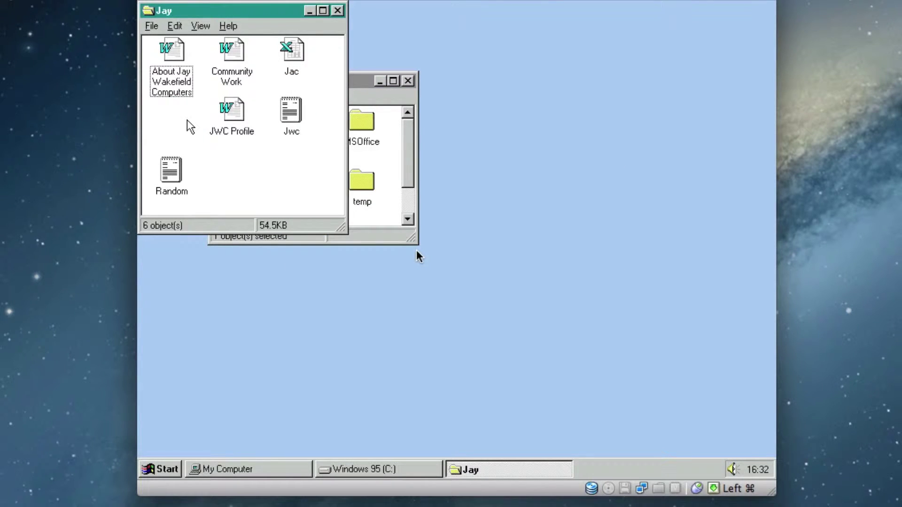
right_click(190, 112)
mouse_move(233, 141)
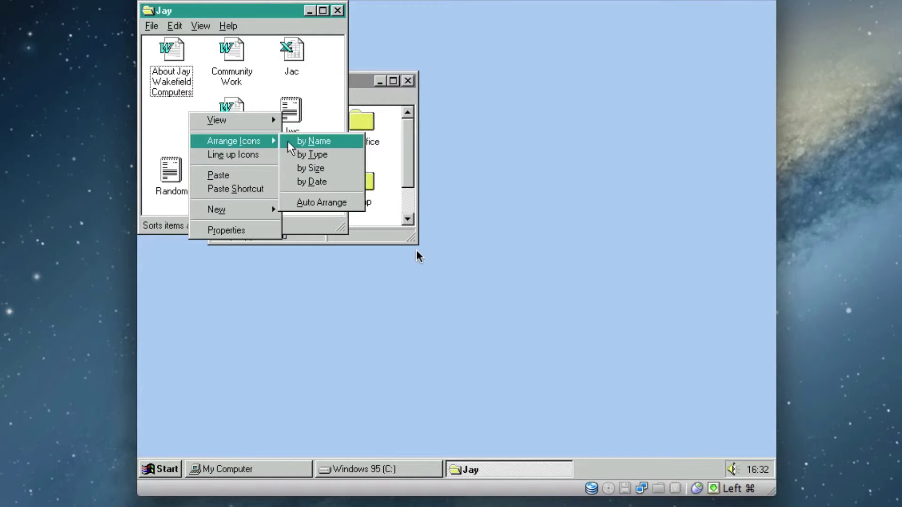
click(289, 142)
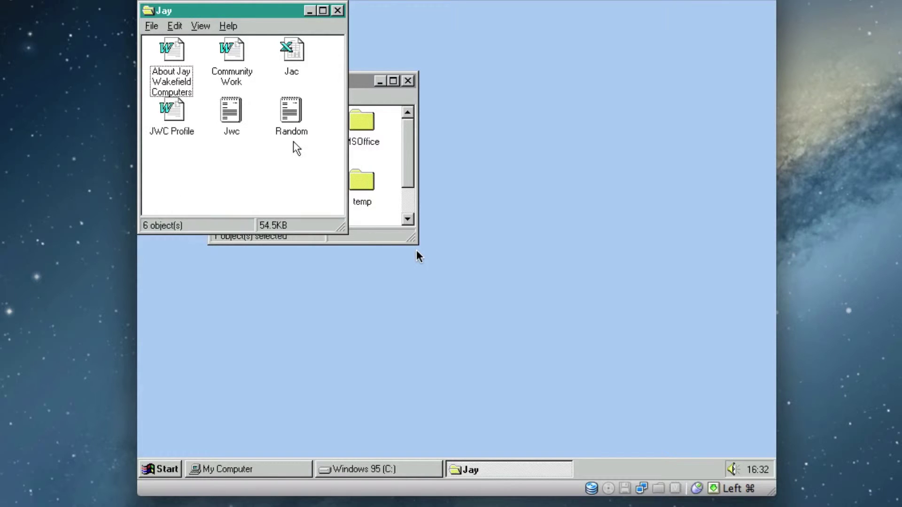
Step: Close the Jay, Windows 95 (C:) and My Computer windows
click(339, 10)
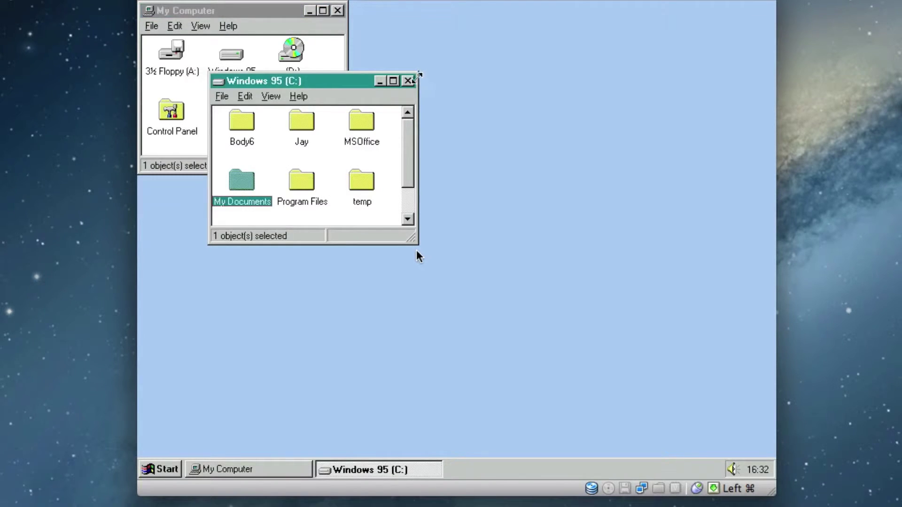
click(408, 81)
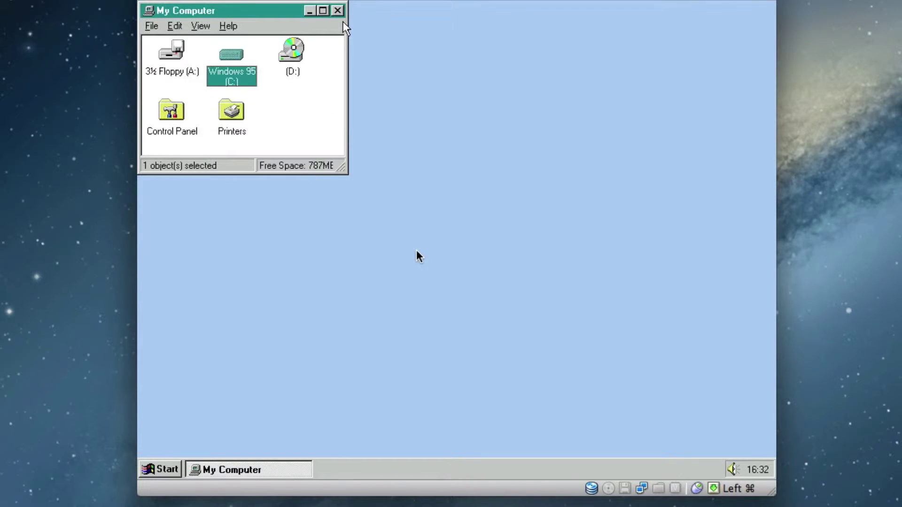
click(340, 13)
click(140, 474)
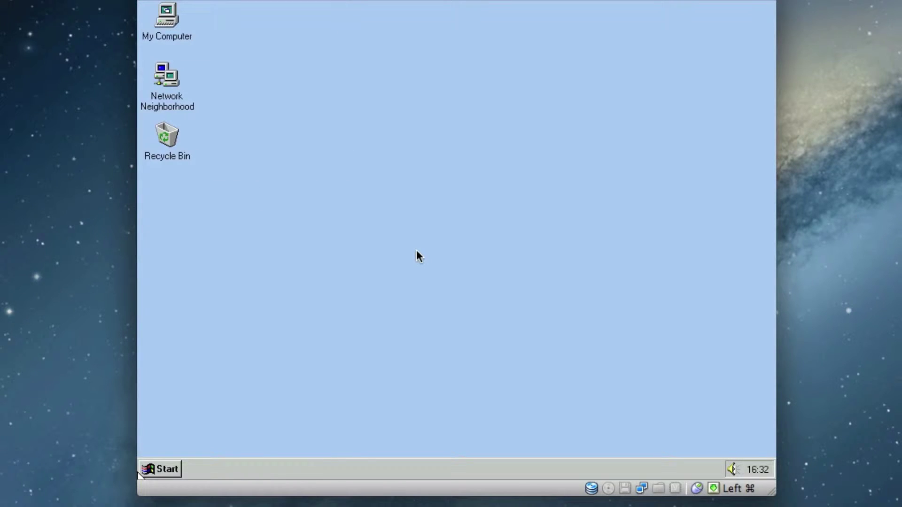
Step: Launch Microsoft Binder with an empty Binder1 and review the Section menu commands
click(146, 471)
mouse_move(210, 285)
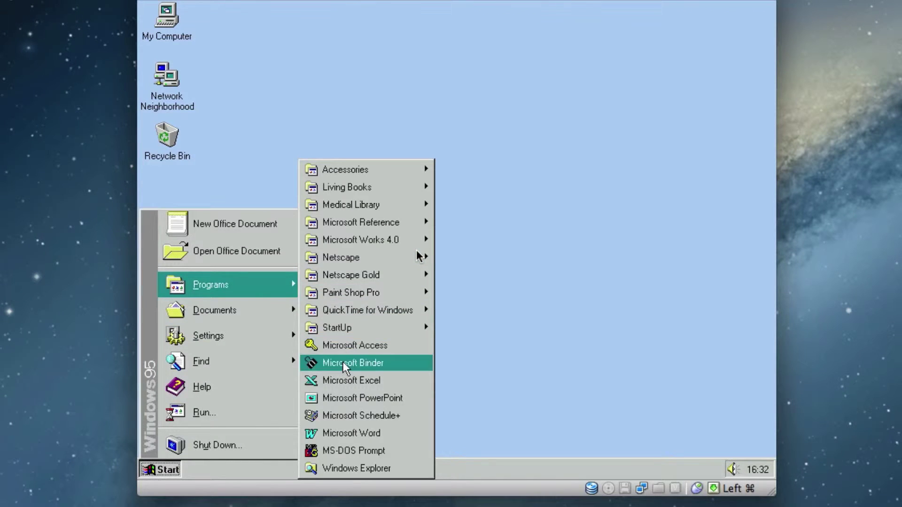
click(343, 362)
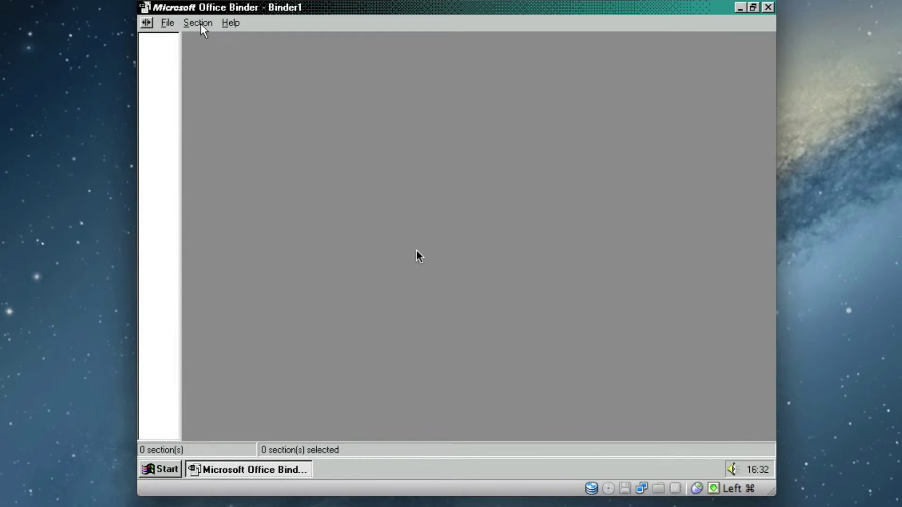
click(200, 23)
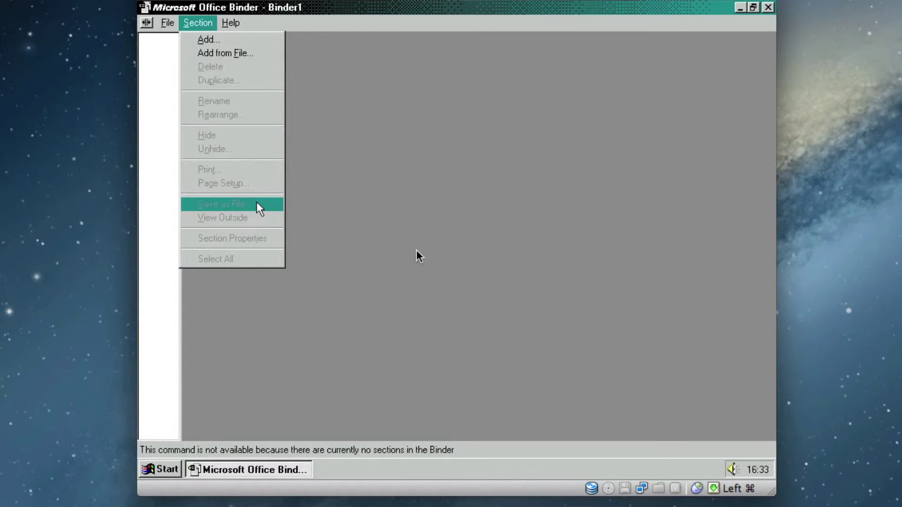
click(318, 178)
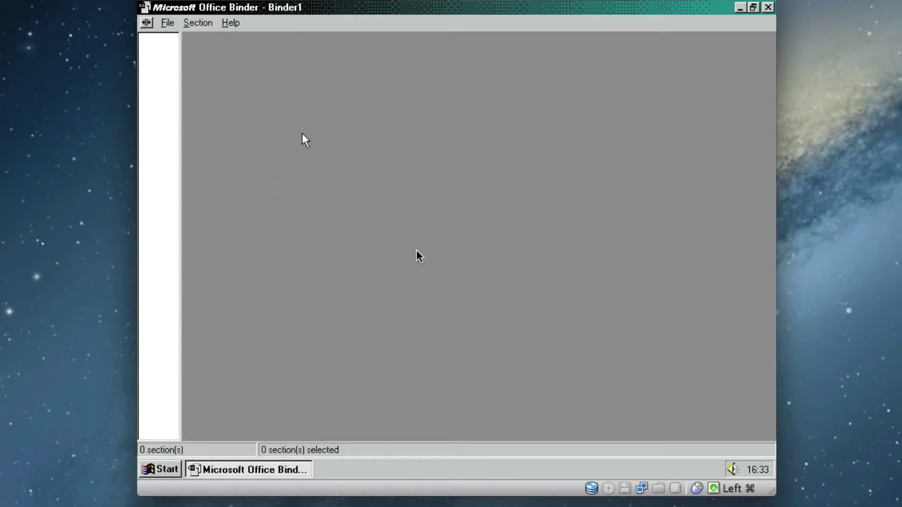
Step: Use Section > Add from File to insert the Jay Wakefield Computers presentation as section one
click(205, 26)
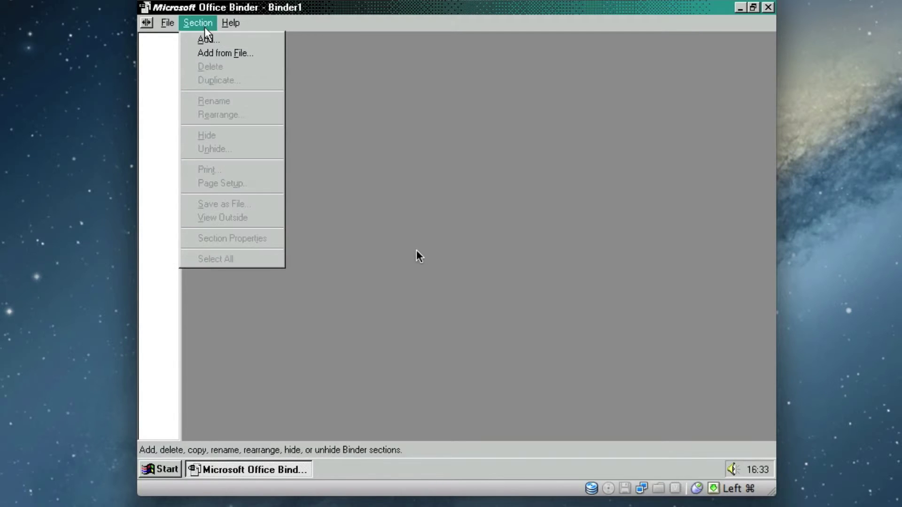
click(226, 53)
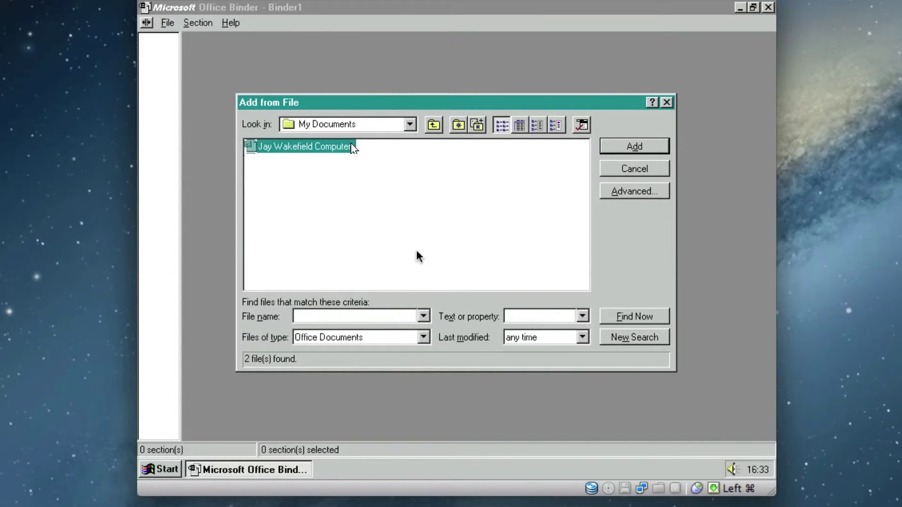
click(418, 256)
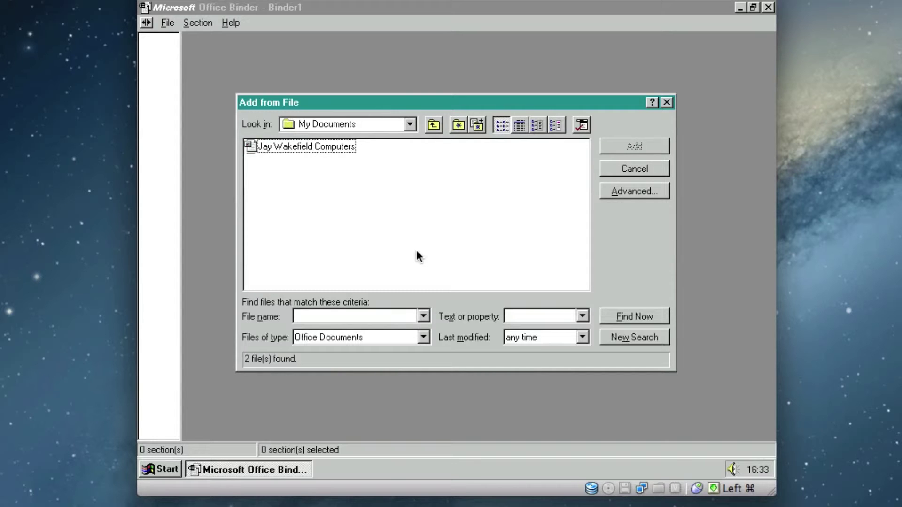
key(Down)
click(653, 140)
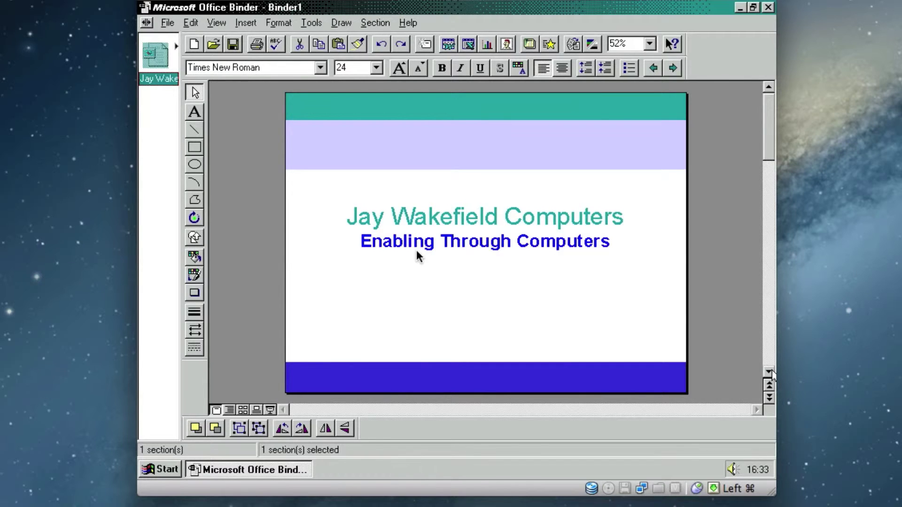
Step: Page forward through the presentation's slides, then drag the scrollbar back to the title slide
key(Page_Down)
click(769, 338)
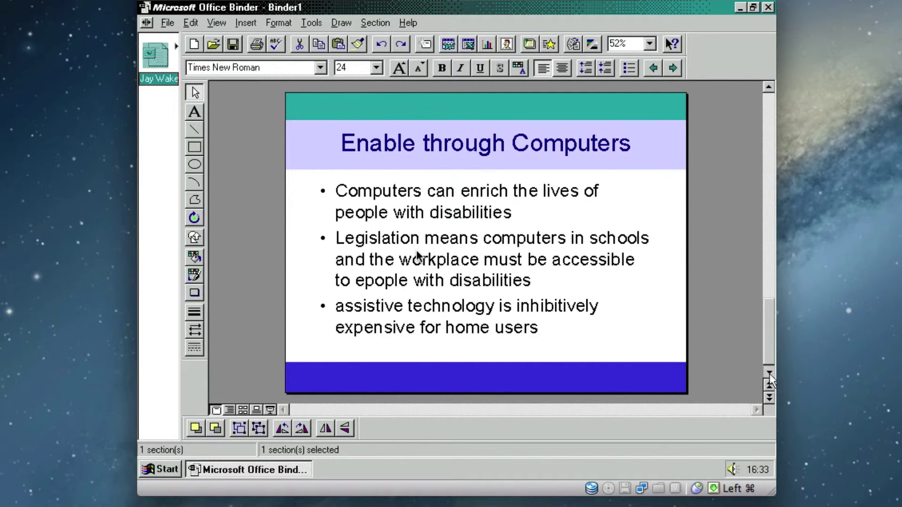
mouse_move(768, 333)
mouse_down()
mouse_move(769, 137)
mouse_move(757, 104)
mouse_up()
Step: Browse the Section, Edit and Insert menus, then hide and reshow the section pane
click(217, 26)
key(Right)
key(Right)
key(Left)
click(201, 27)
click(249, 25)
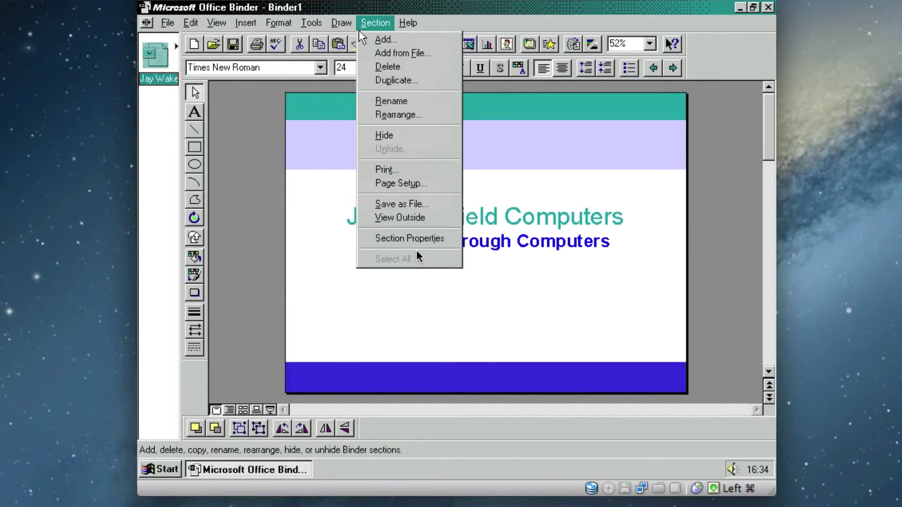
click(423, 19)
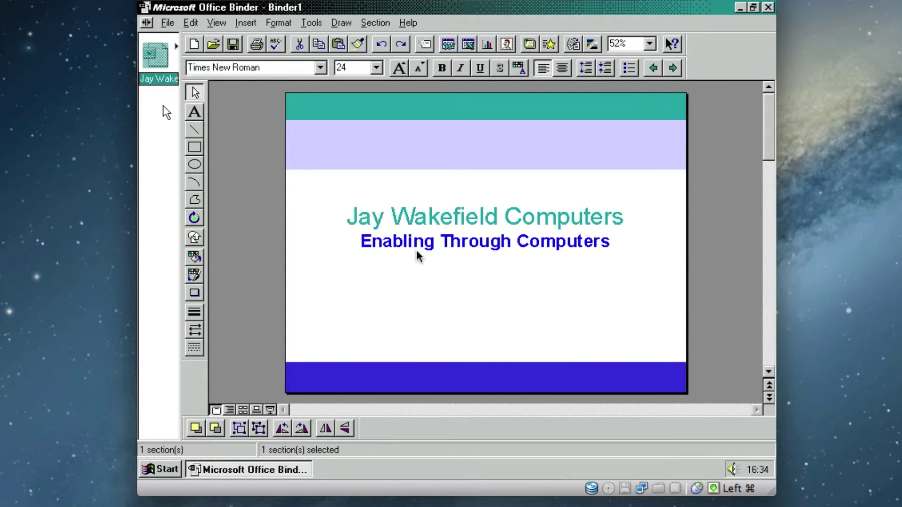
click(147, 22)
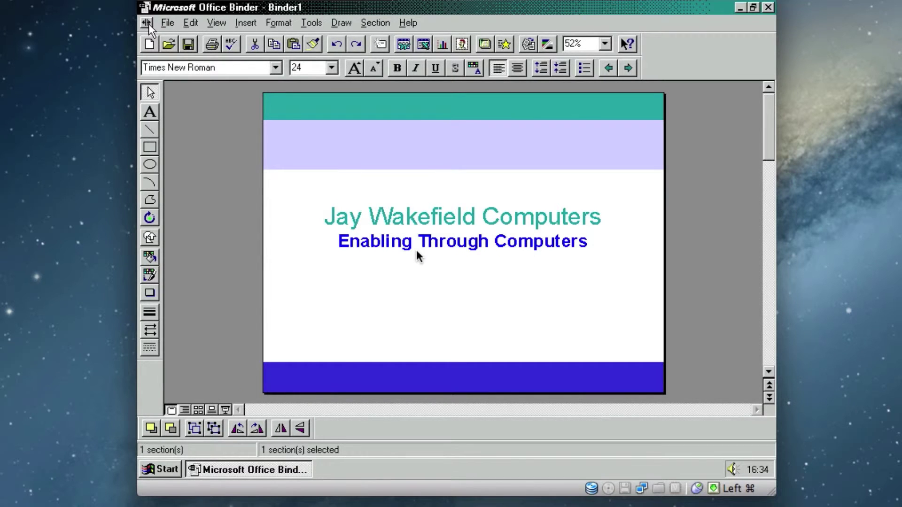
click(148, 23)
Step: Start adding a new blank section, then cancel it
click(375, 23)
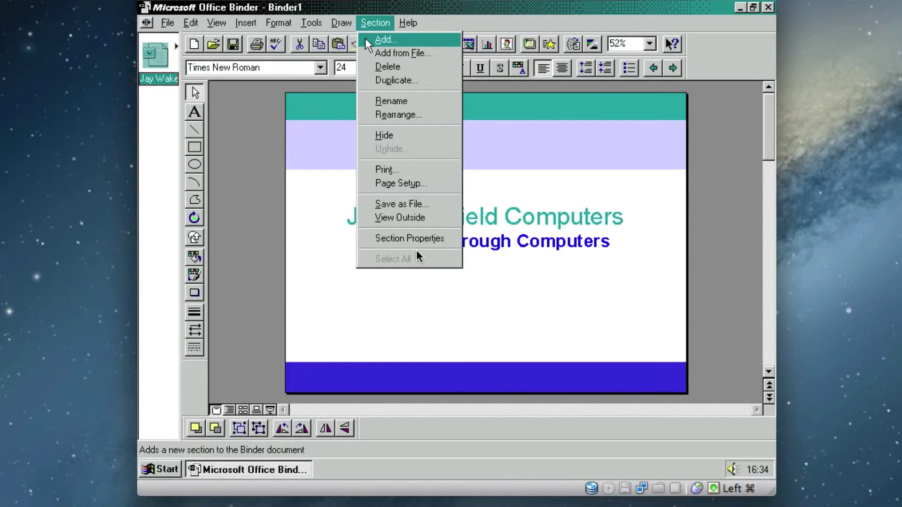
click(371, 40)
click(540, 294)
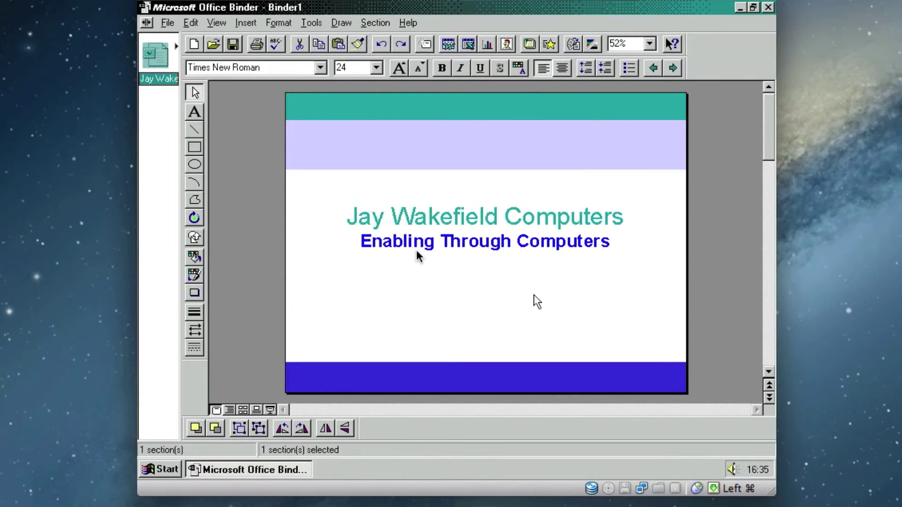
Step: Add JWC Profile, JAC, Community Work and About Jay from C:\MSOffice\Jay as sections
click(372, 25)
click(377, 49)
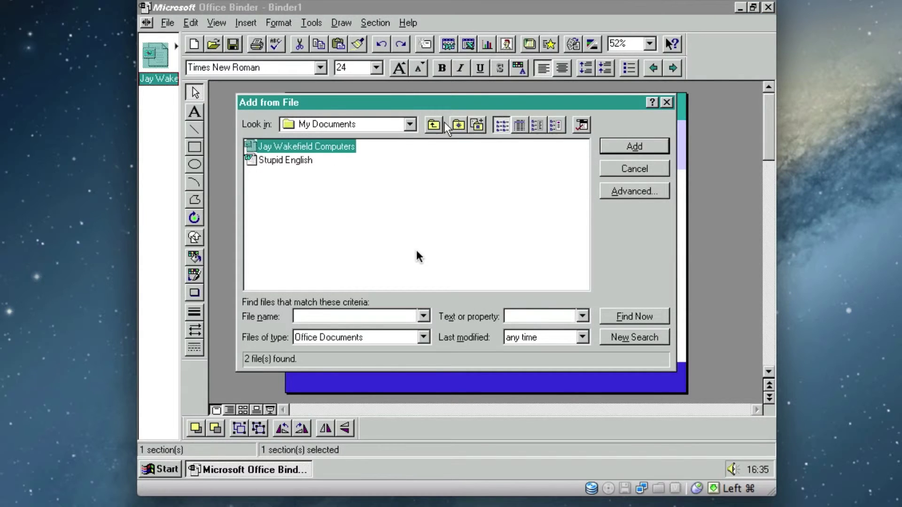
click(438, 126)
click(272, 175)
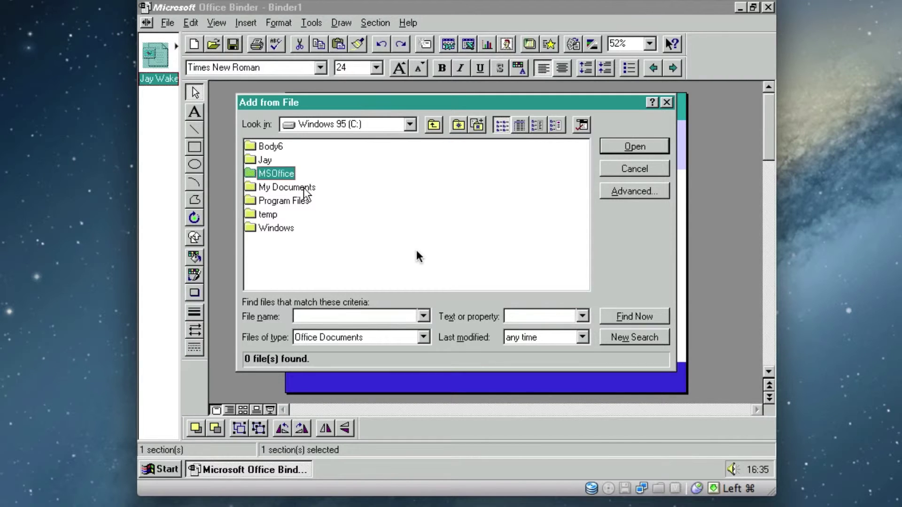
double_click(265, 159)
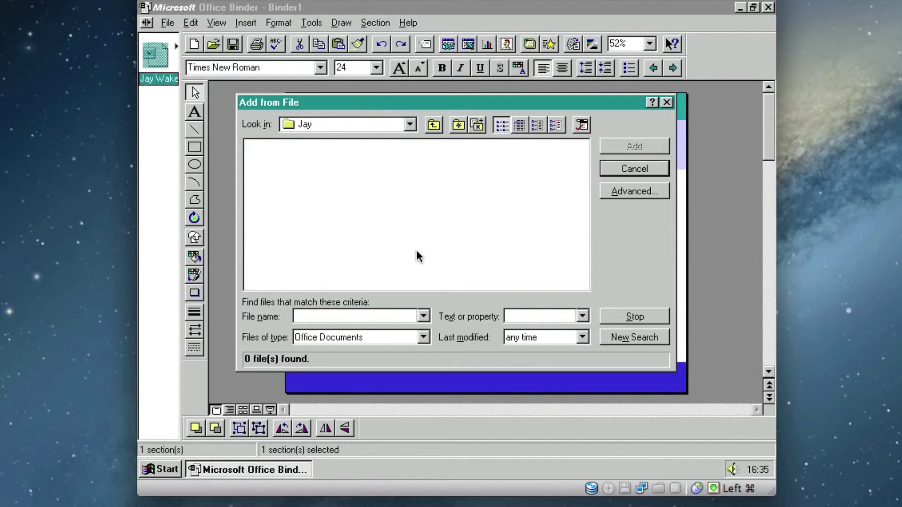
click(371, 164)
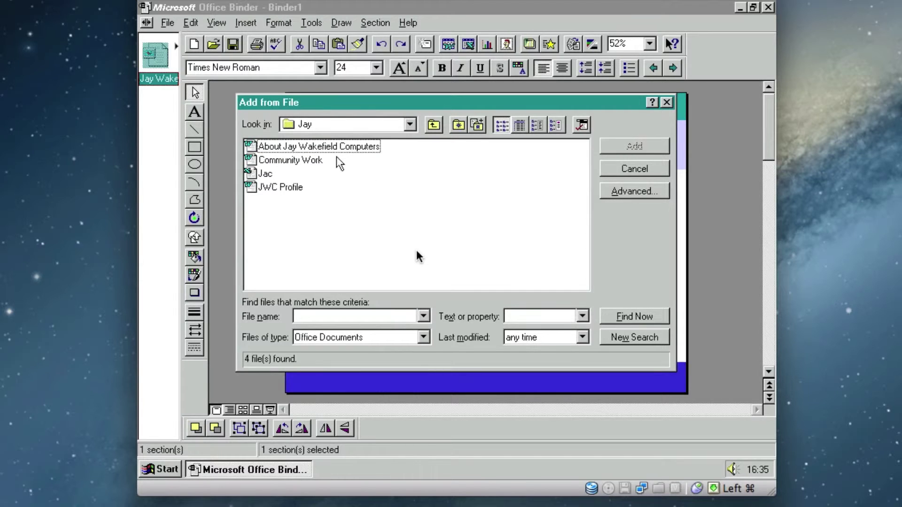
shift+click(318, 163)
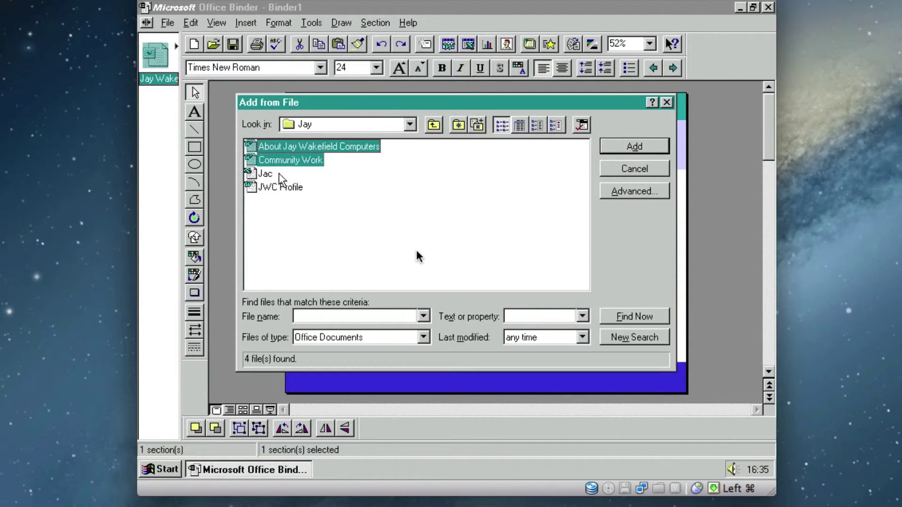
mouse_move(382, 213)
mouse_down()
mouse_move(245, 106)
mouse_move(711, 118)
mouse_up()
click(648, 145)
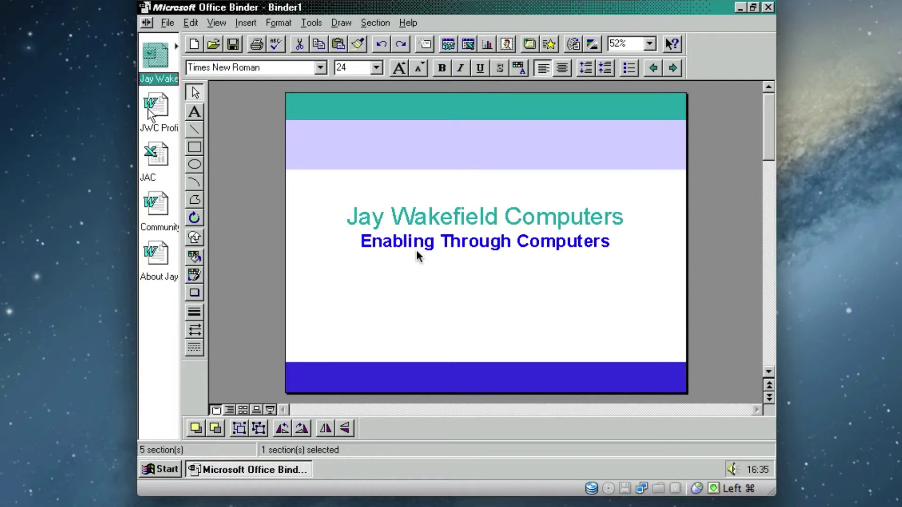
Step: View the Community Work section with the TipWizard bar closed, then switch back to another section
click(142, 219)
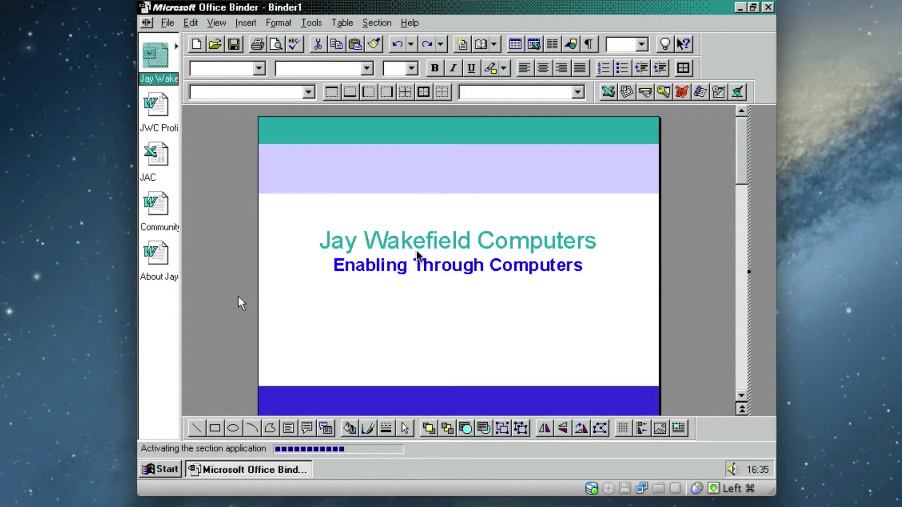
click(171, 224)
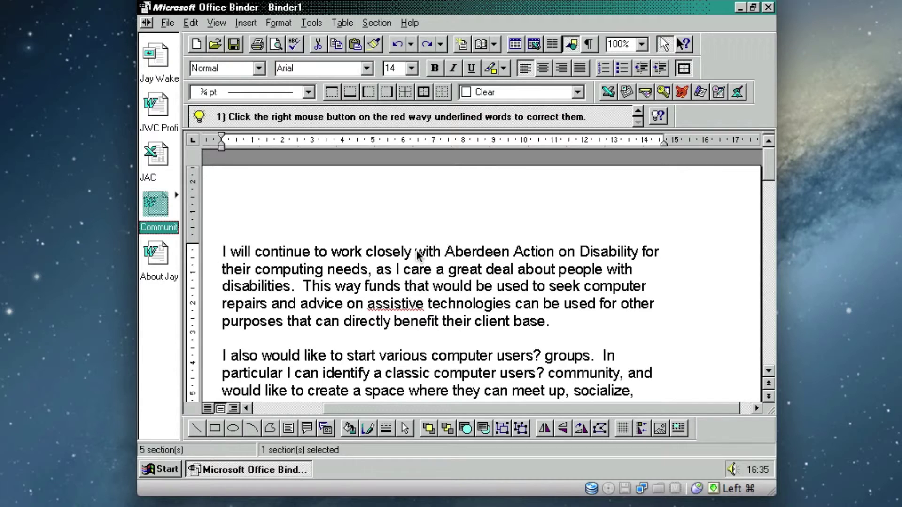
click(664, 44)
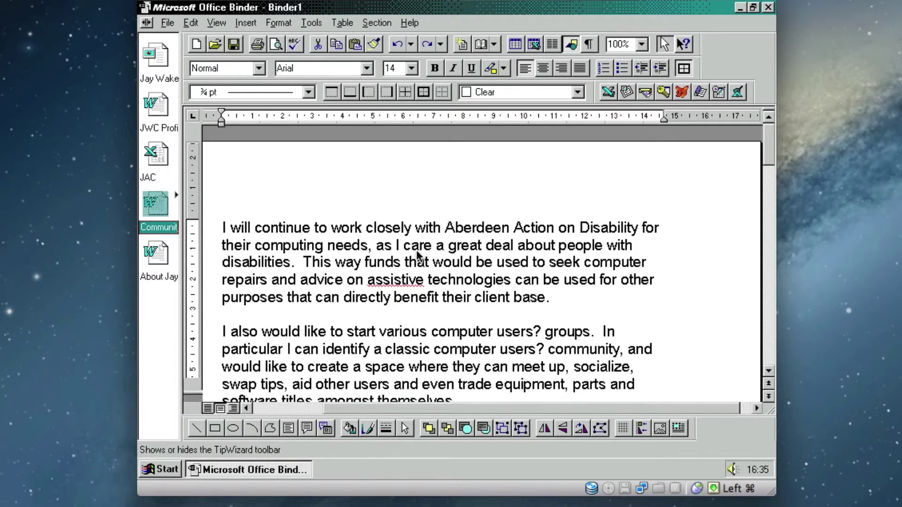
click(147, 140)
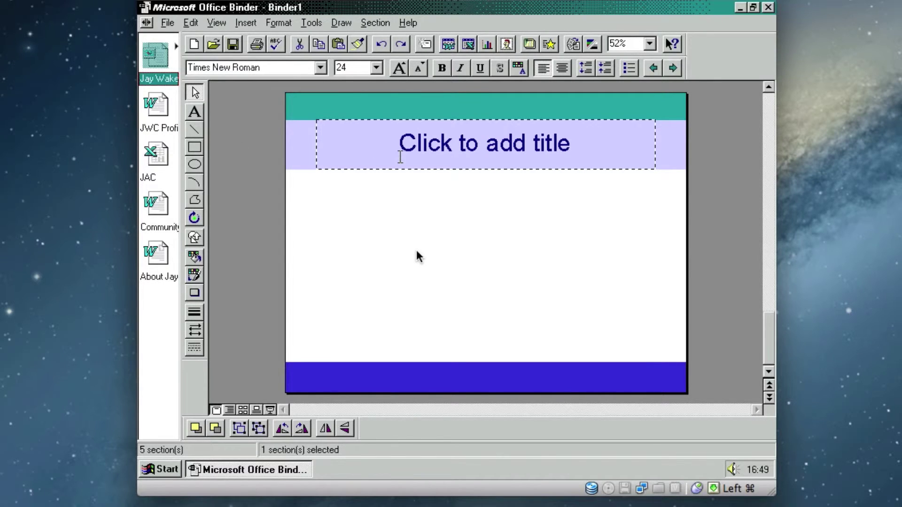
Step: Copy the projections chart from the JAC section
click(150, 145)
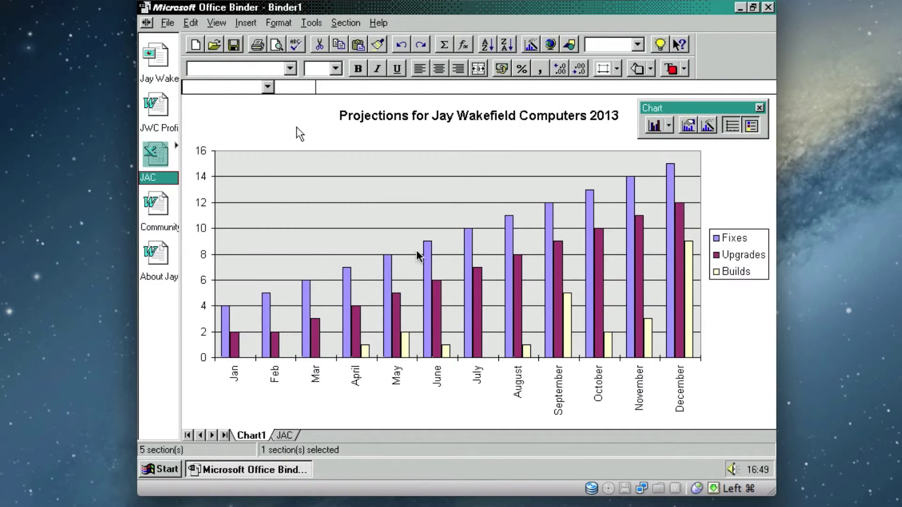
click(203, 23)
click(241, 92)
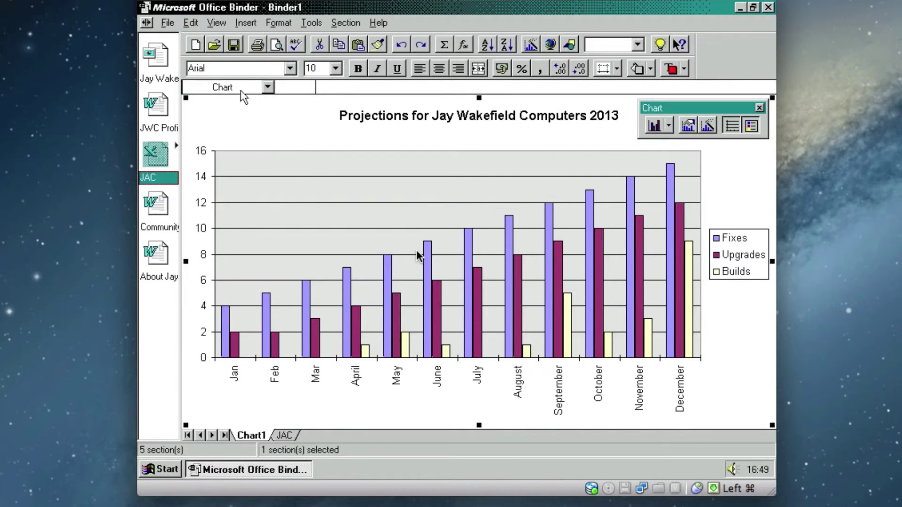
Step: In About Jay, add a new empty paragraph after the final word 'completed.'
click(164, 247)
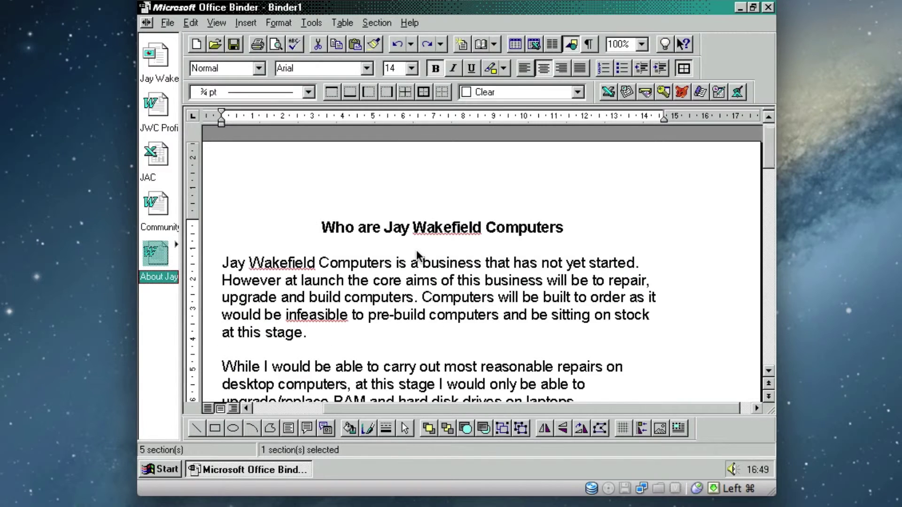
key(ctrl+End)
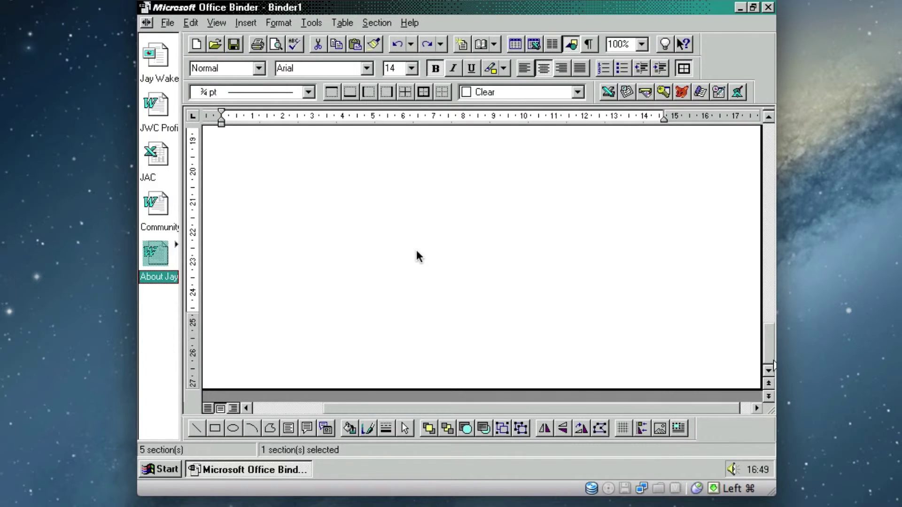
drag(766, 348, 767, 293)
click(471, 262)
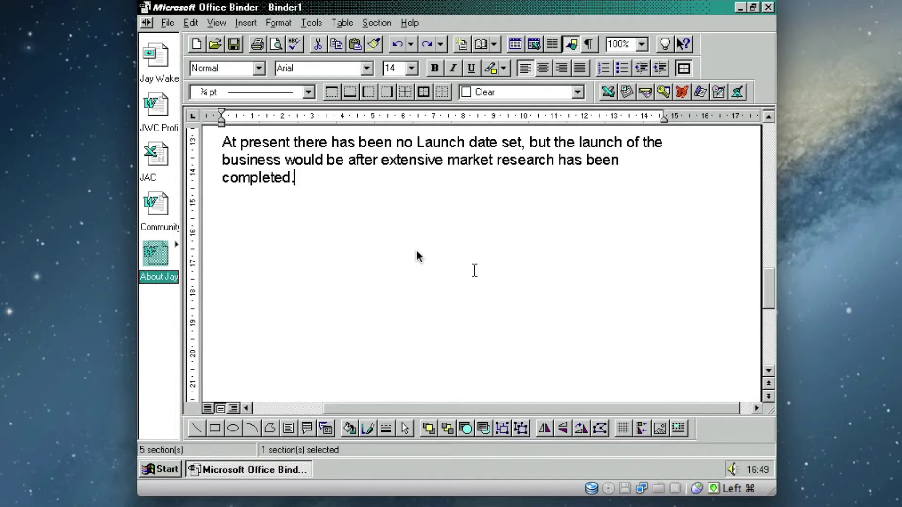
key(Return)
Step: Paste Special the chart into About Jay as a linked Microsoft Excel Chart Object
click(193, 23)
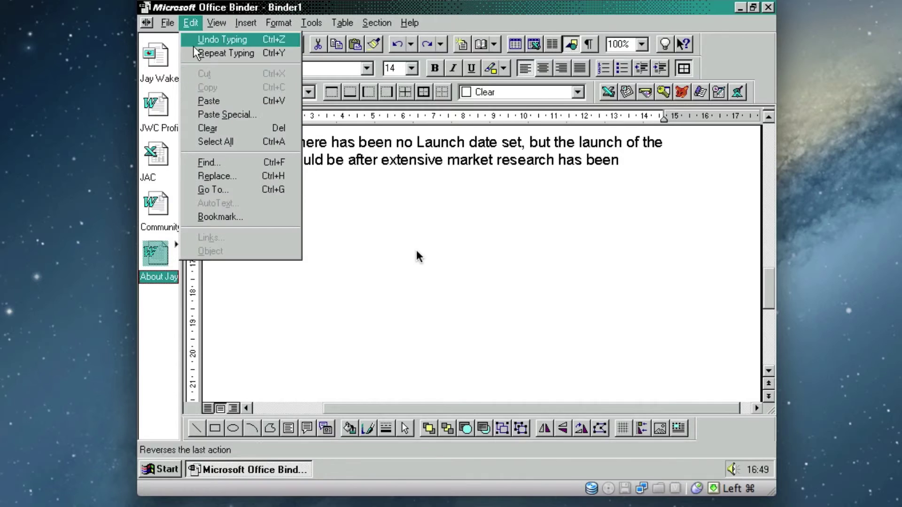
click(235, 114)
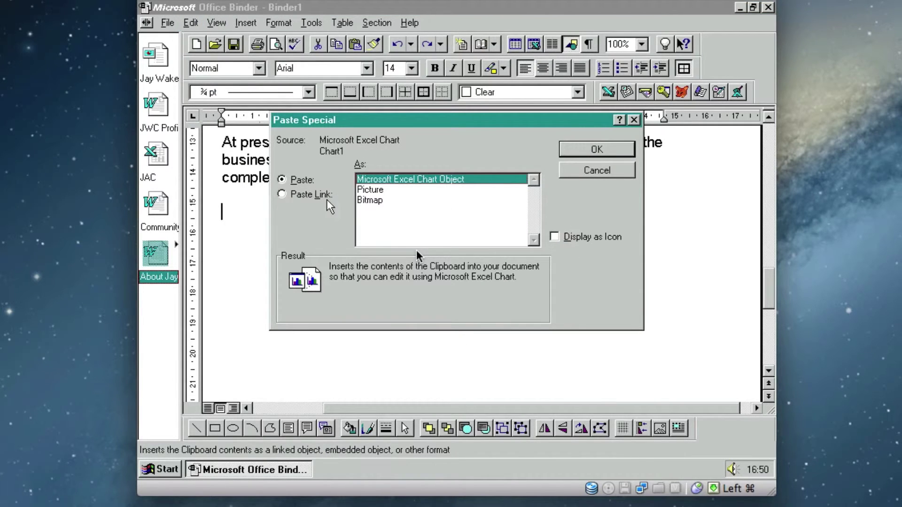
click(314, 195)
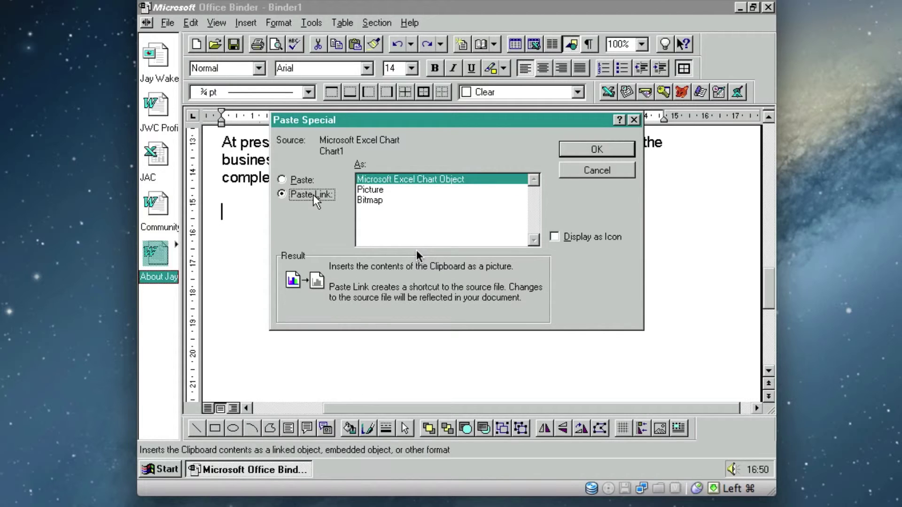
key(Up)
click(308, 194)
click(507, 189)
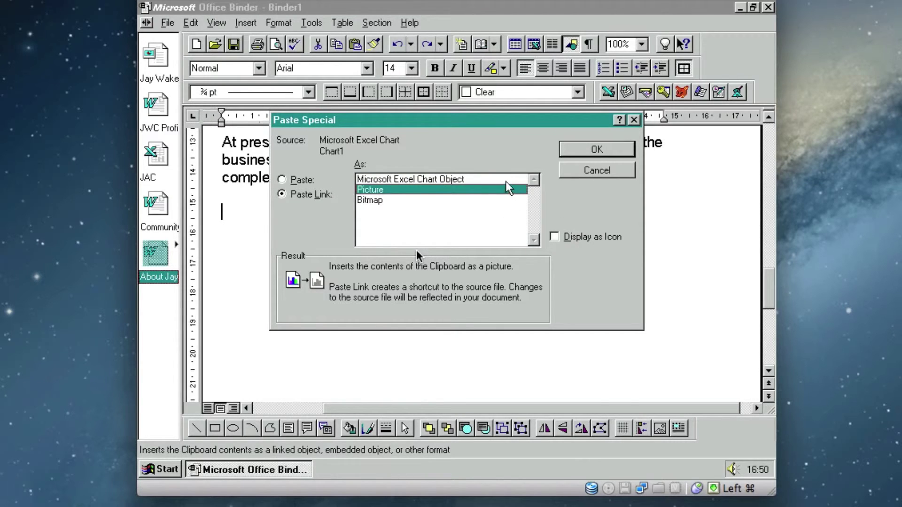
click(505, 181)
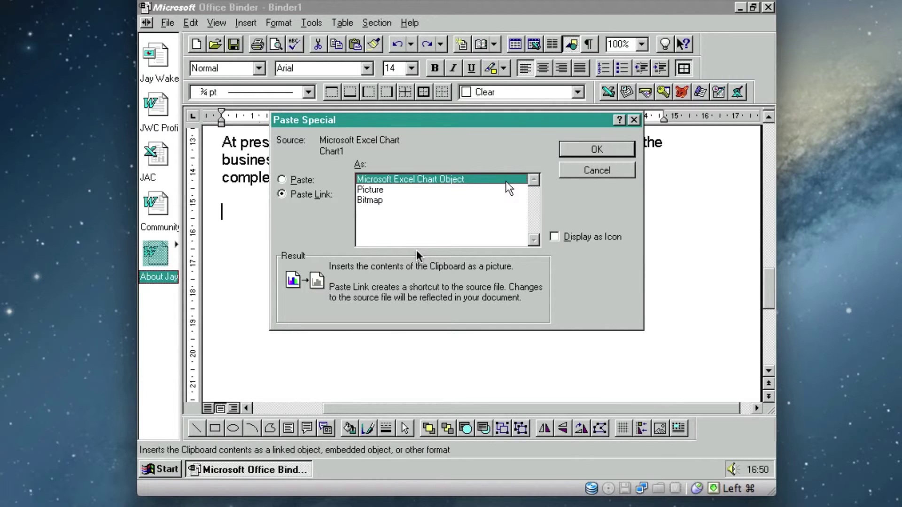
click(619, 148)
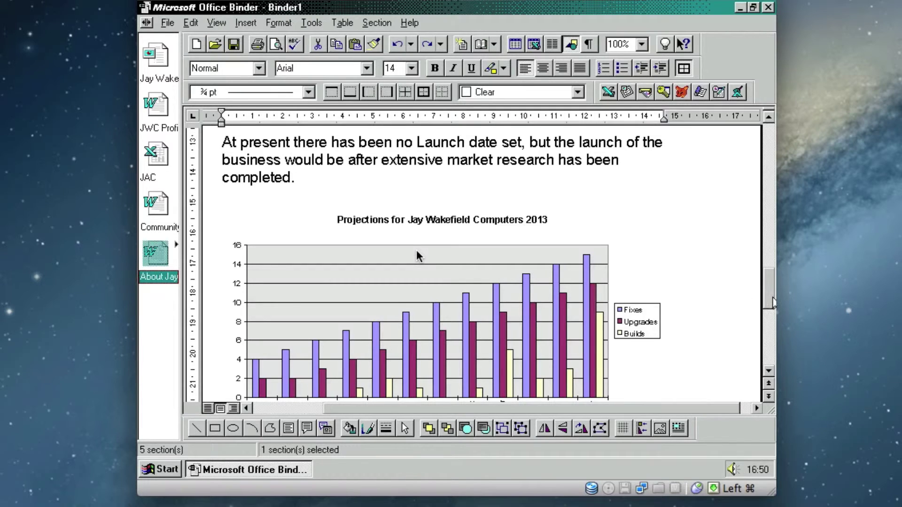
Step: Scroll to slide 5 and enter 'Projections' as its title
drag(772, 303, 770, 333)
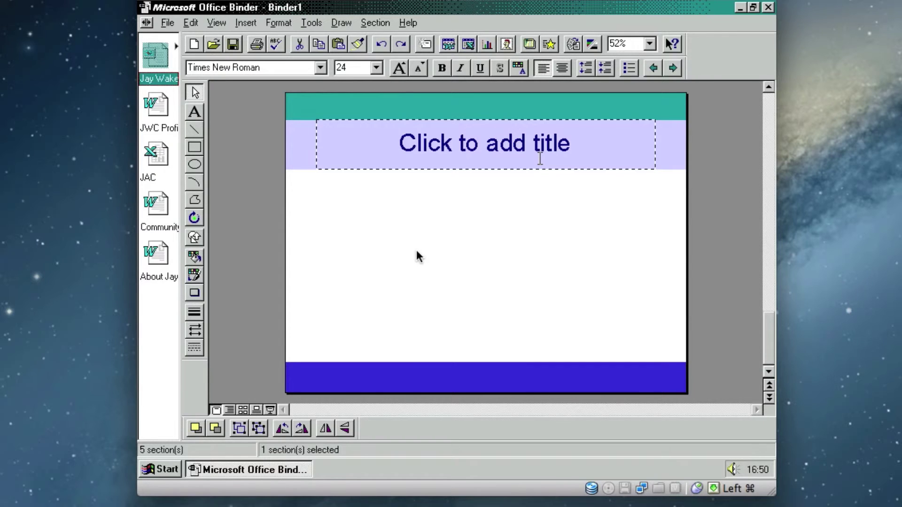
mouse_move(771, 338)
mouse_down()
mouse_move(771, 276)
mouse_move(771, 338)
mouse_up()
click(462, 135)
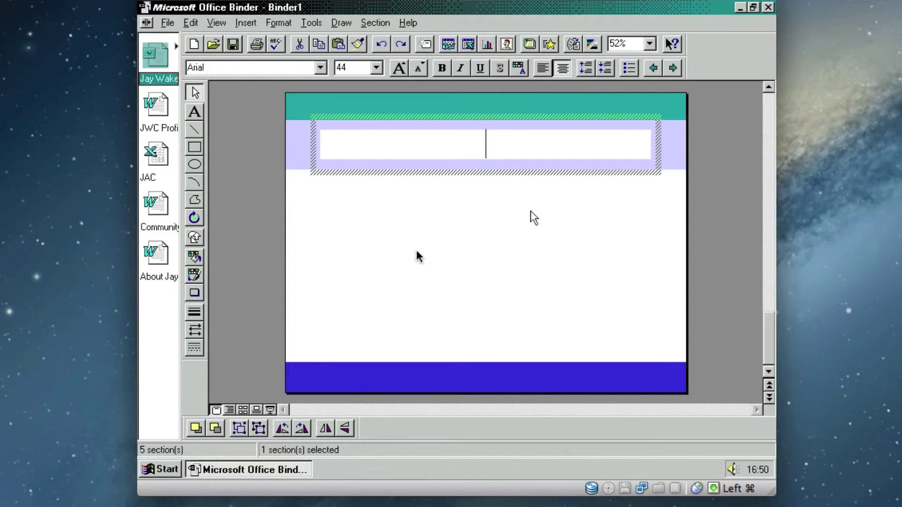
text(Projections)
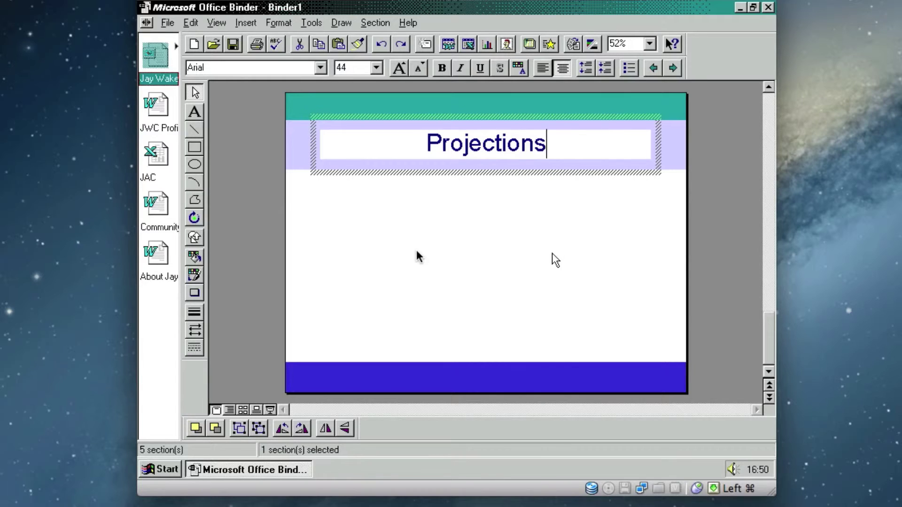
click(552, 252)
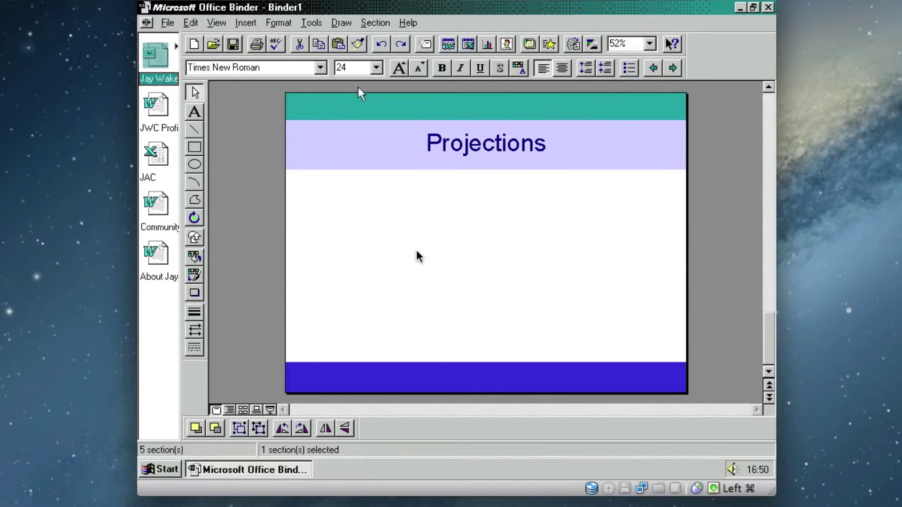
Step: Paste the copied chart onto the Projections slide as a linked object
click(190, 23)
click(276, 123)
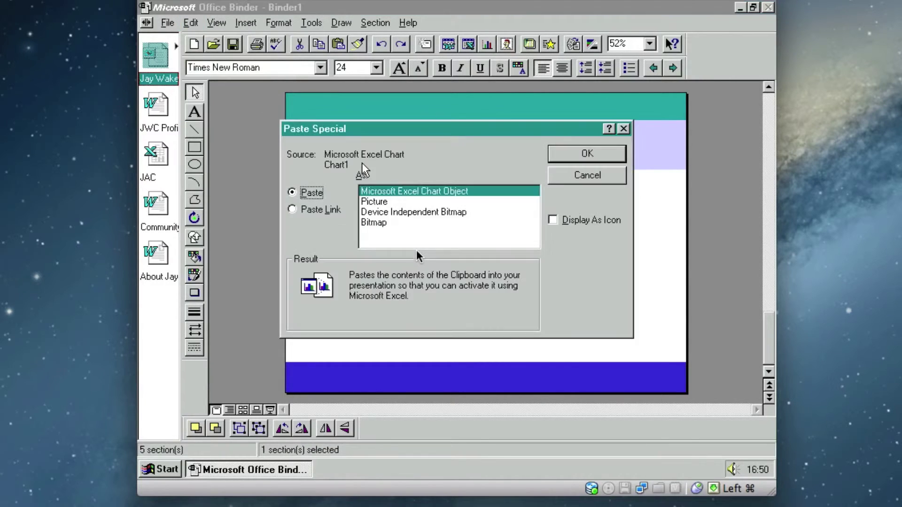
click(323, 210)
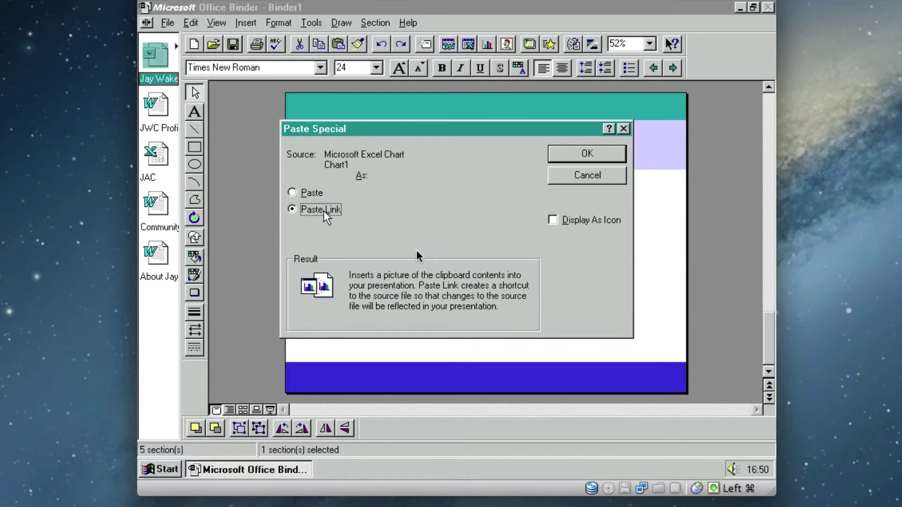
click(594, 162)
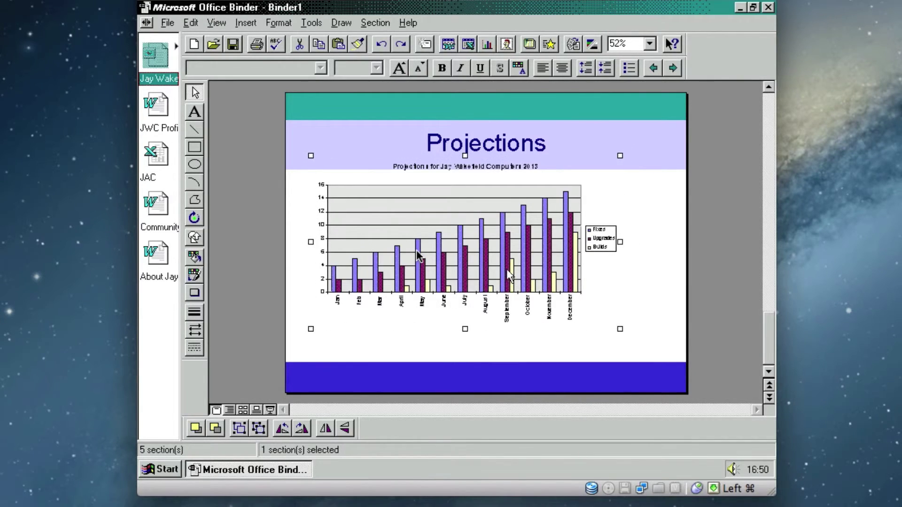
Step: Move and enlarge the chart to fill the slide's white area, then open the About Jay section
drag(504, 278, 499, 281)
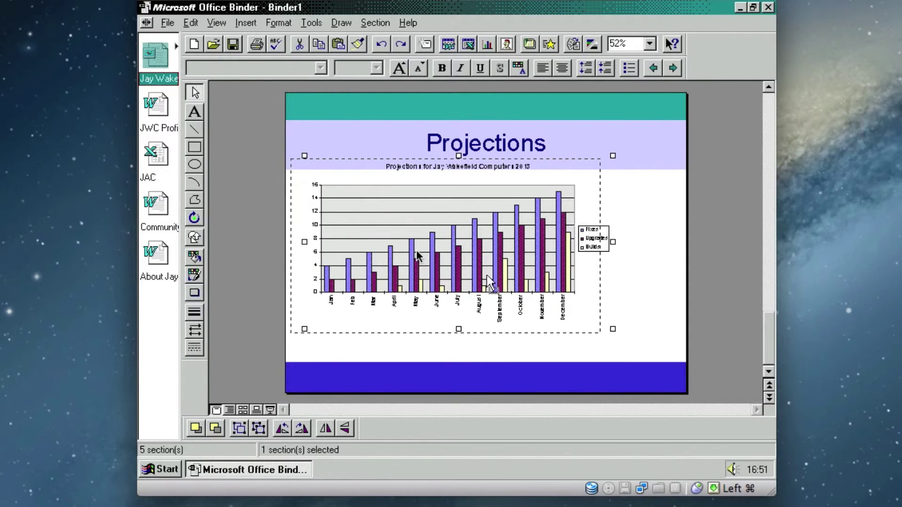
drag(499, 281, 488, 278)
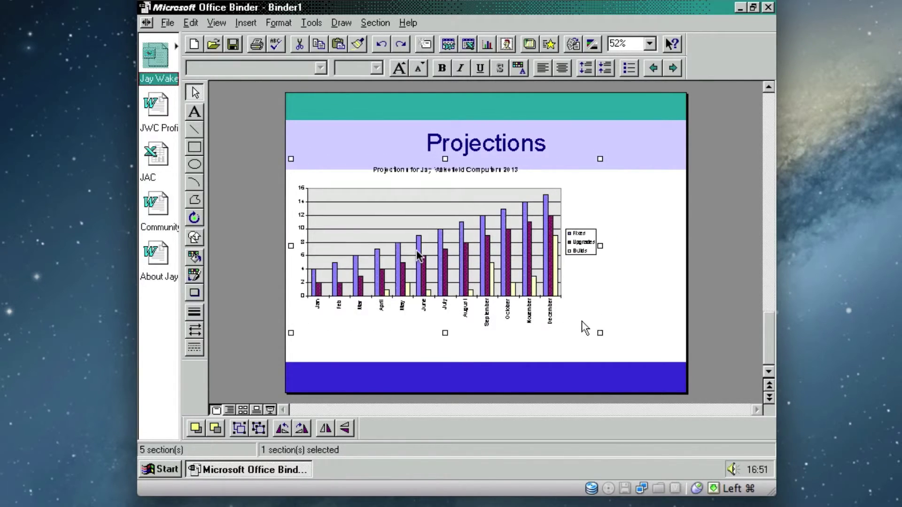
drag(600, 332, 655, 326)
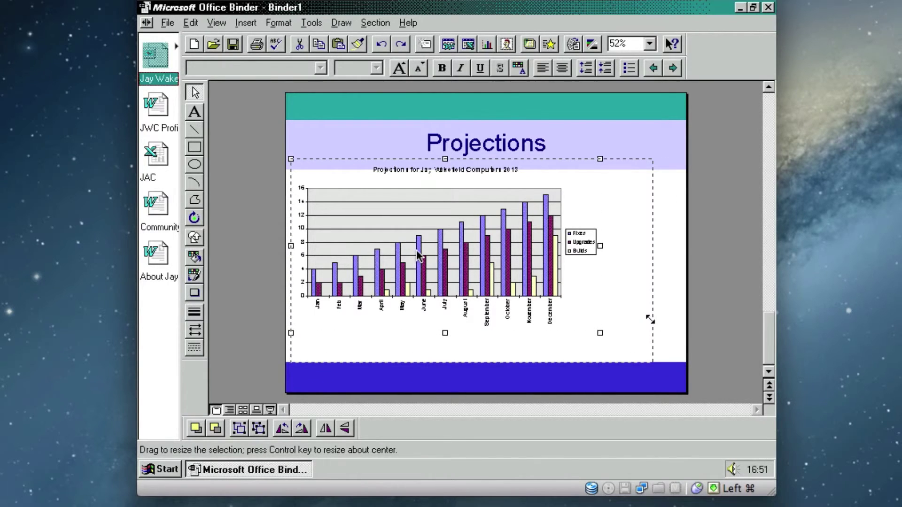
drag(654, 326, 648, 319)
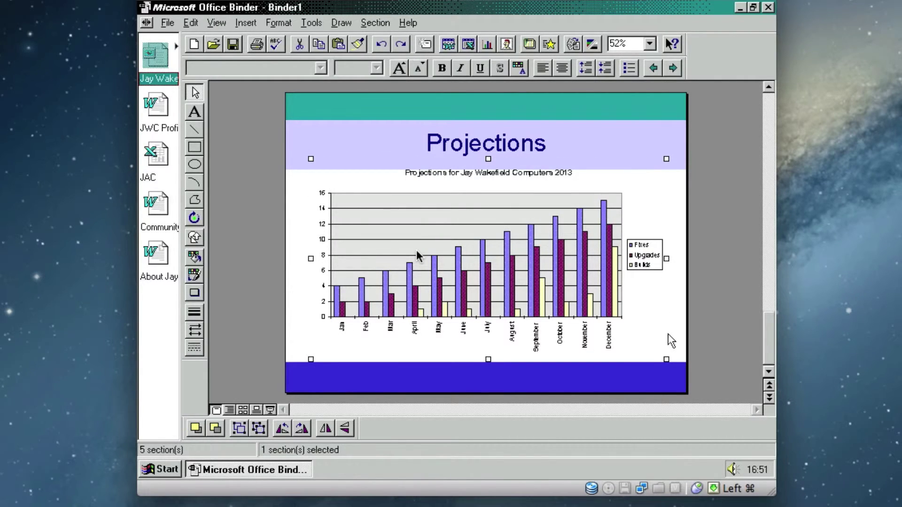
click(688, 334)
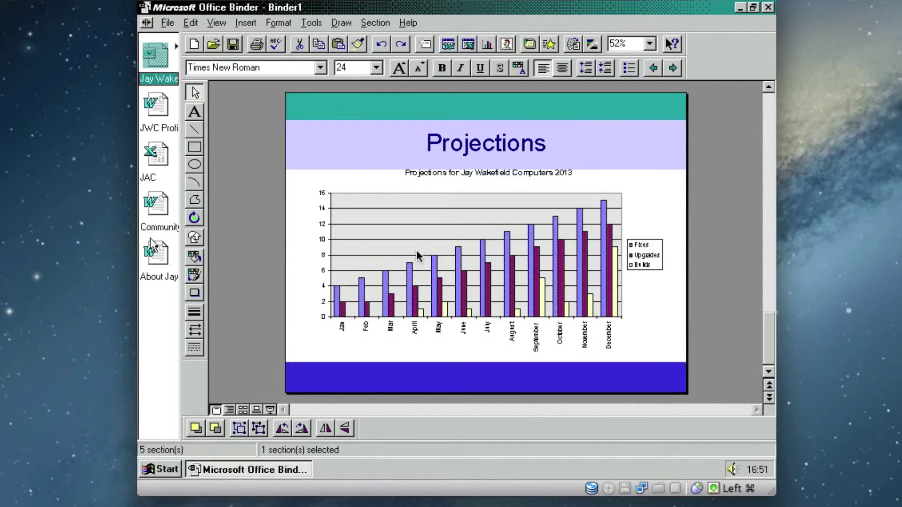
click(170, 266)
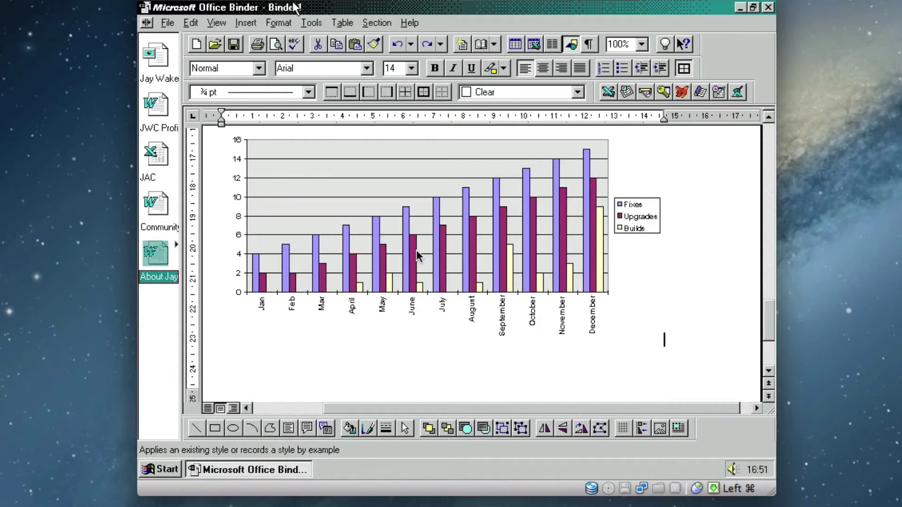
Step: In the chart's JAC sheet, set D4 (January Builds) to 2 and C4 (Upgrades) to 4, then return to Chart1
double_click(418, 256)
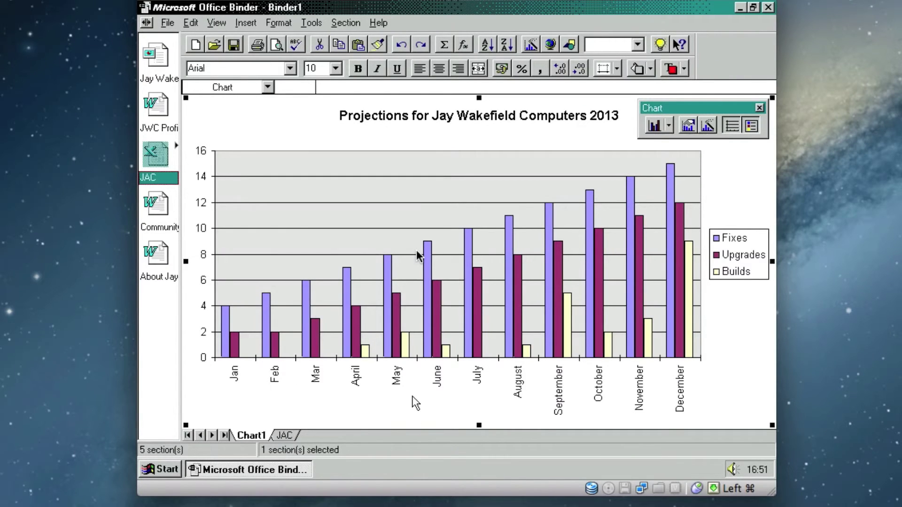
click(285, 436)
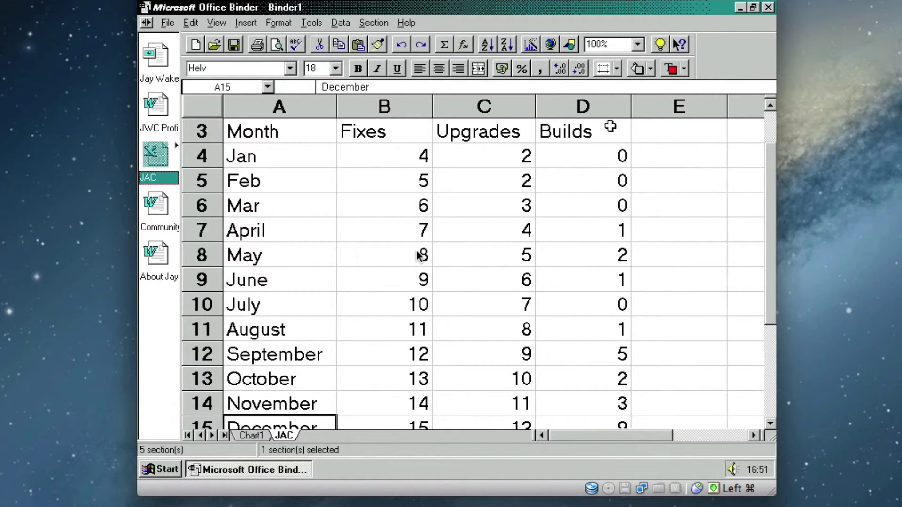
click(483, 137)
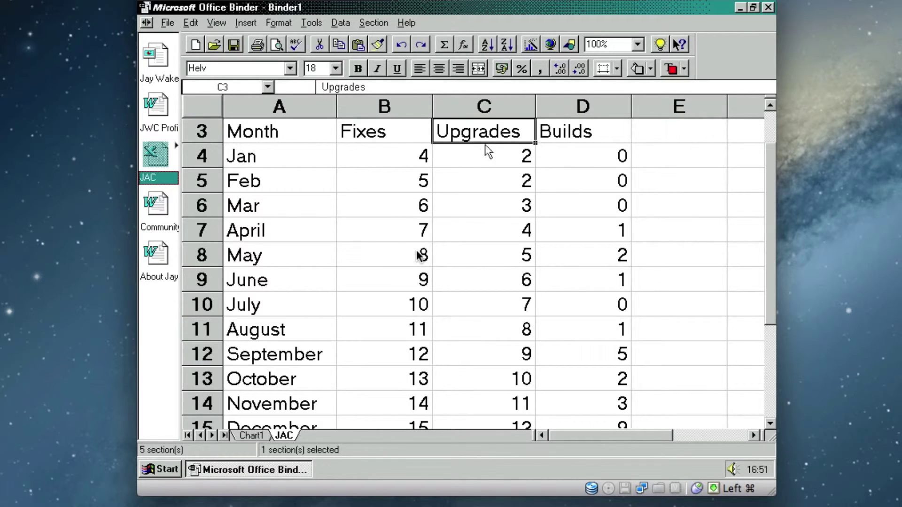
click(481, 159)
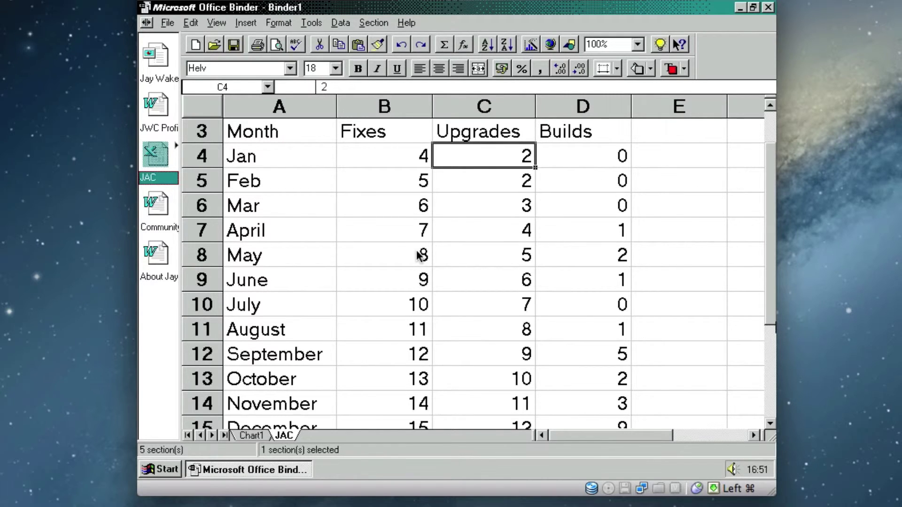
key(Right)
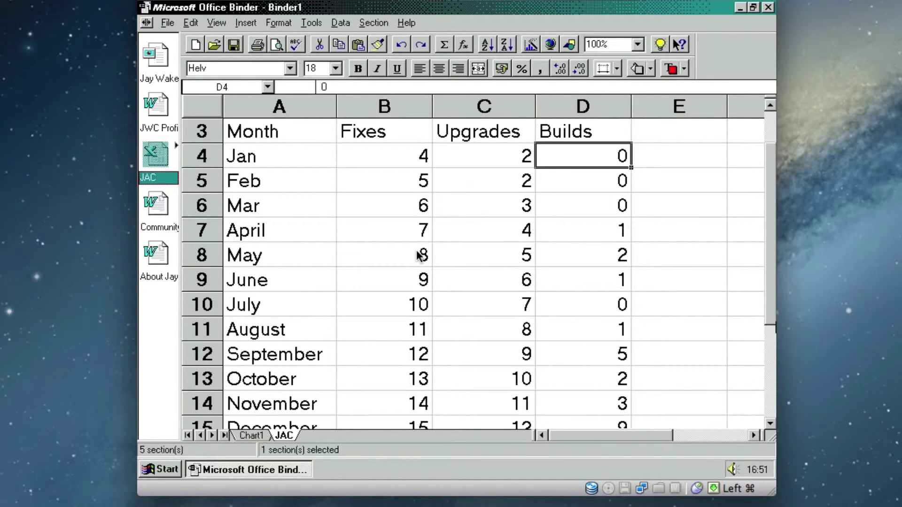
text(2)
key(Return)
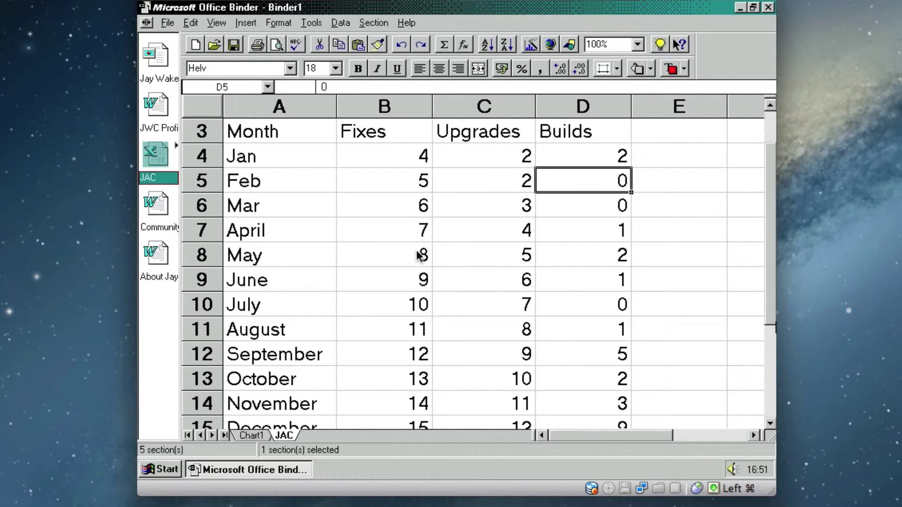
key(Left)
key(Up)
text(4)
key(Return)
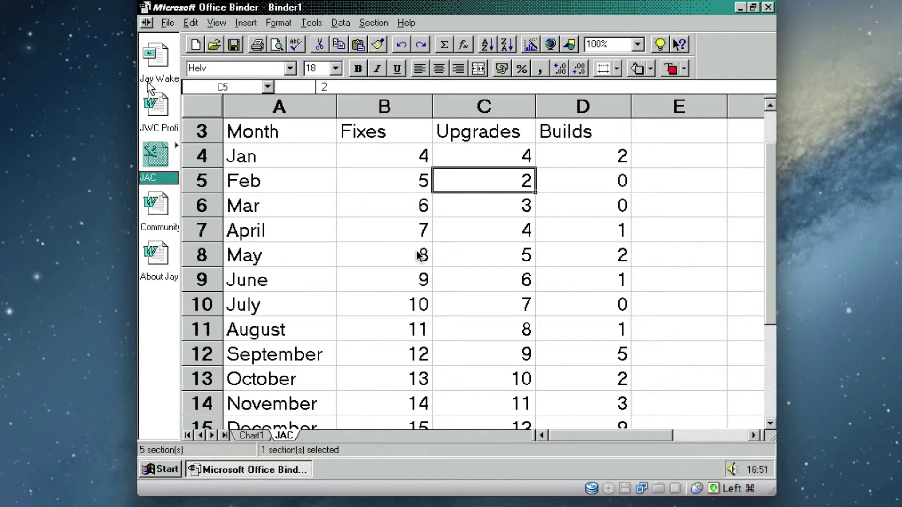
click(247, 436)
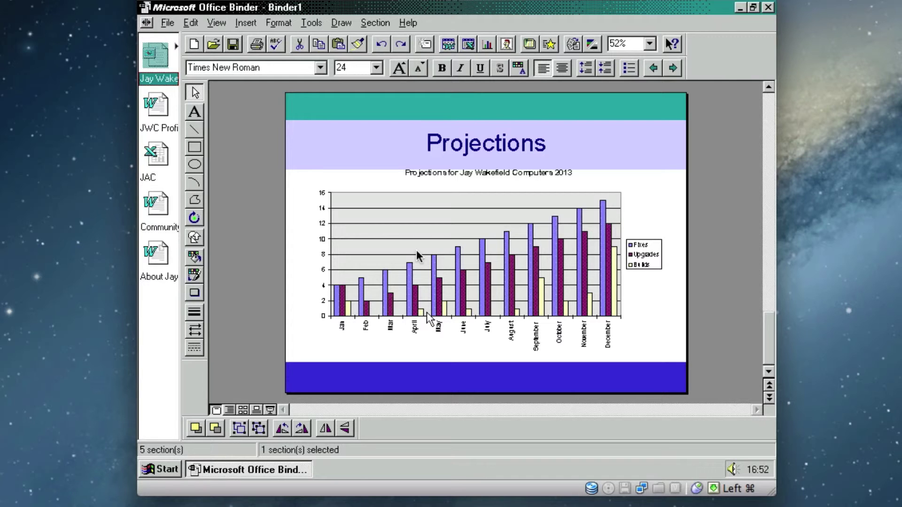
Step: Confirm the About Jay chart shows the updated January bars, then open the Community Work section
click(154, 255)
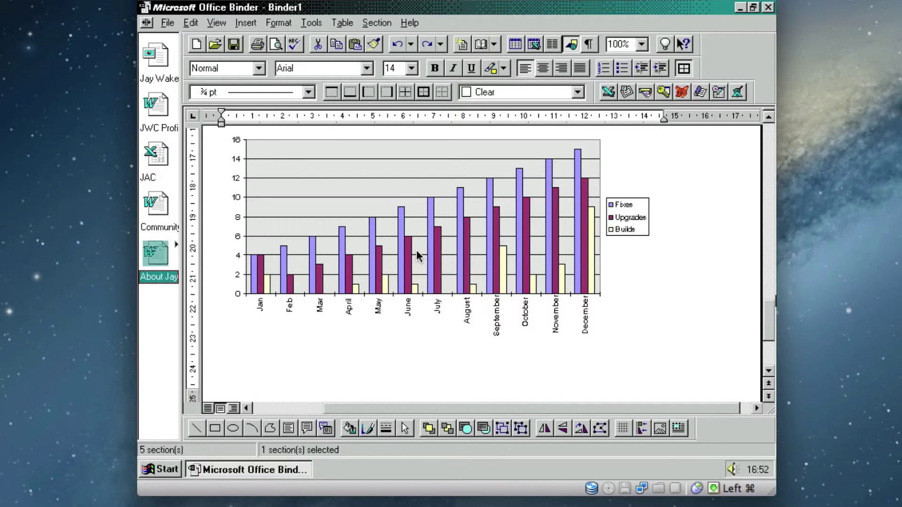
click(276, 210)
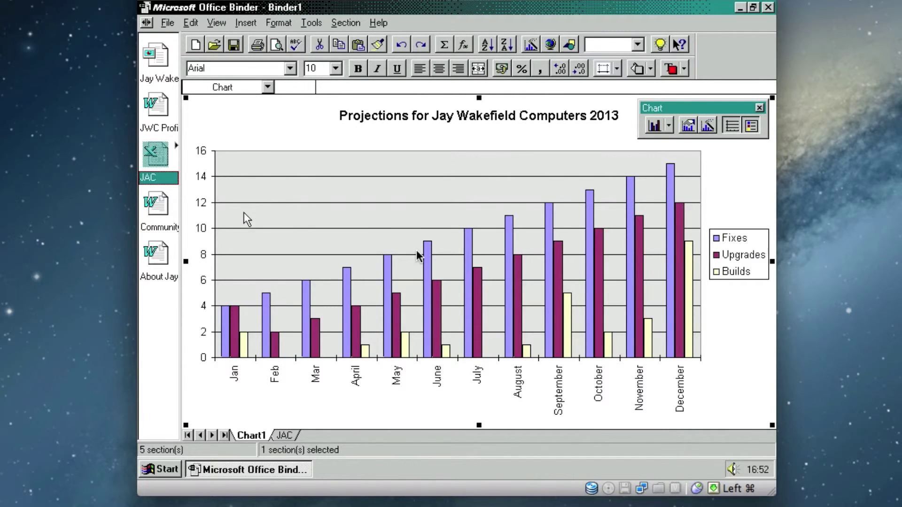
click(155, 211)
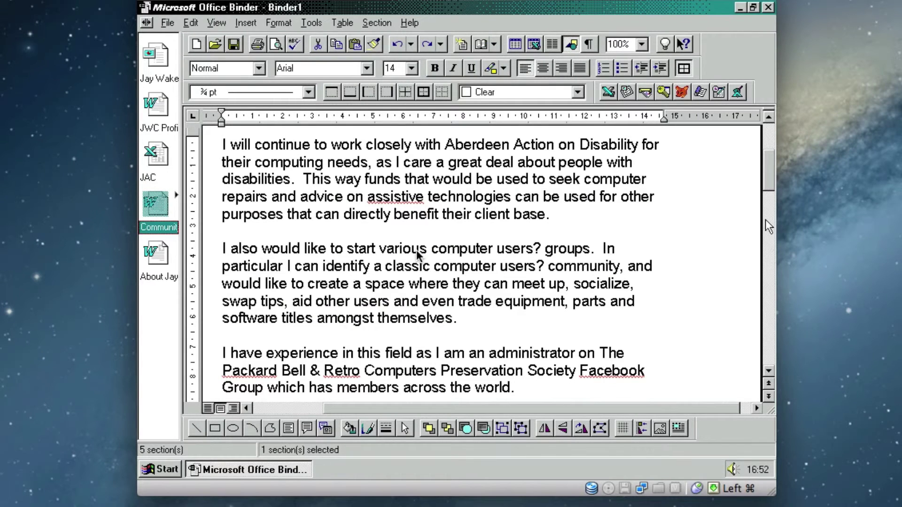
click(209, 22)
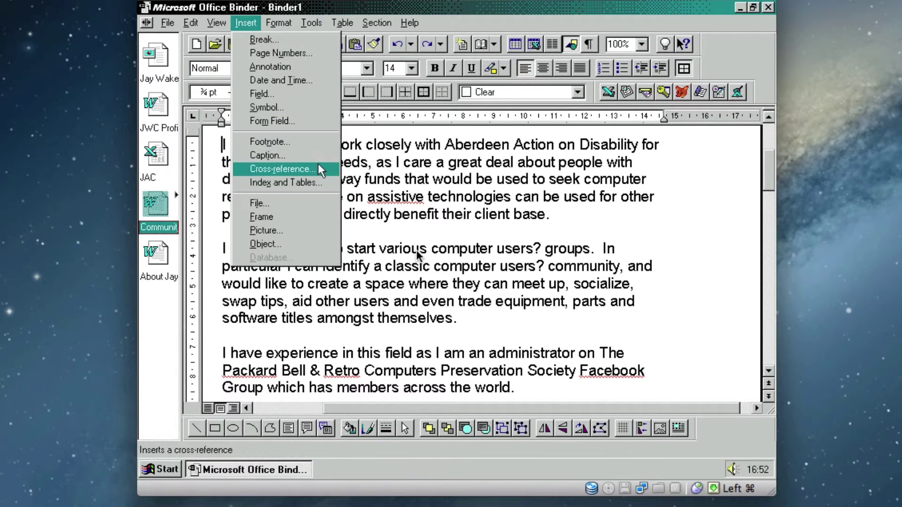
Step: Preview Insert Object's Create from File option, cancel it, and return to the Projections slide
click(312, 243)
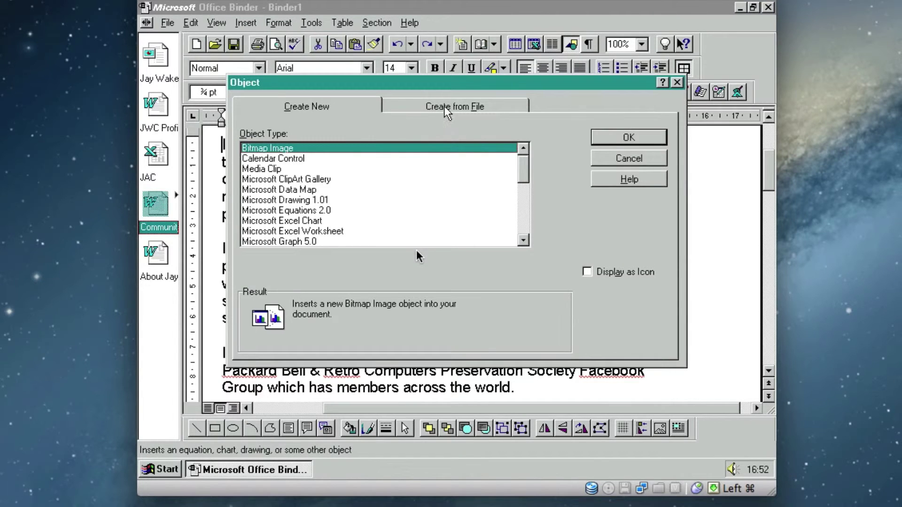
click(445, 106)
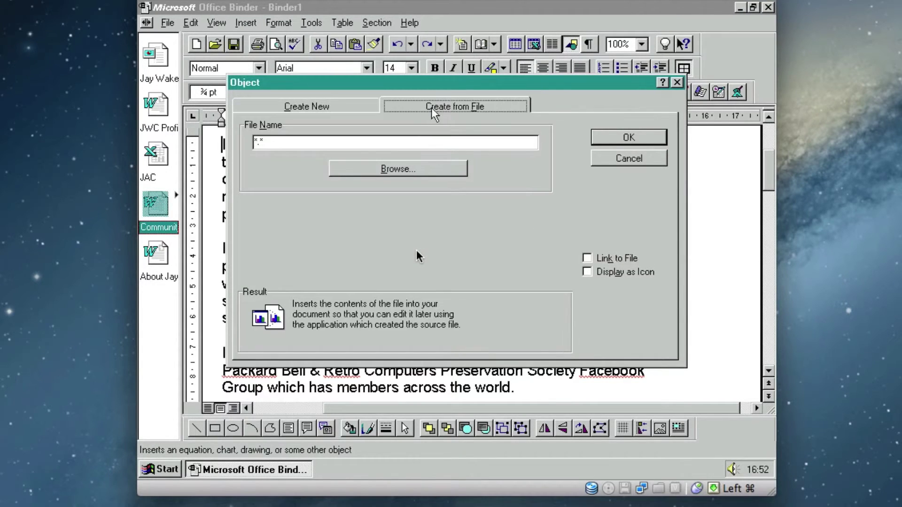
click(626, 160)
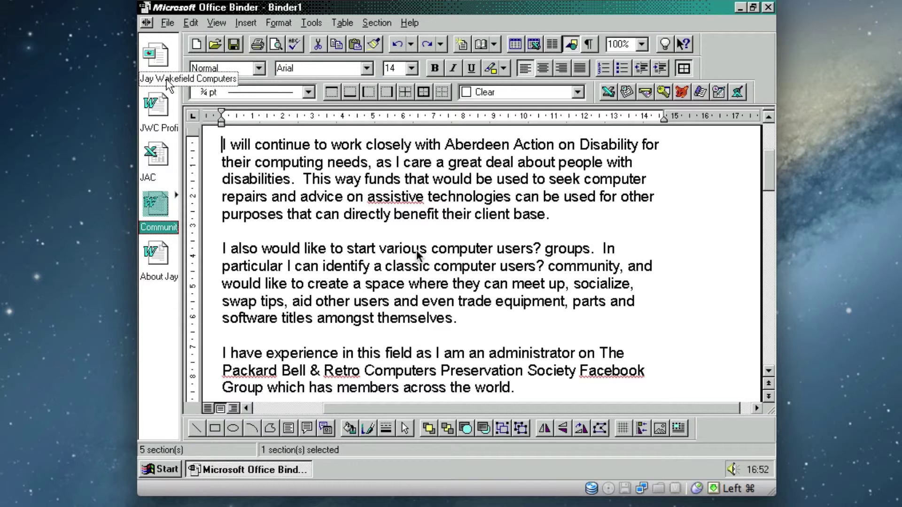
click(156, 55)
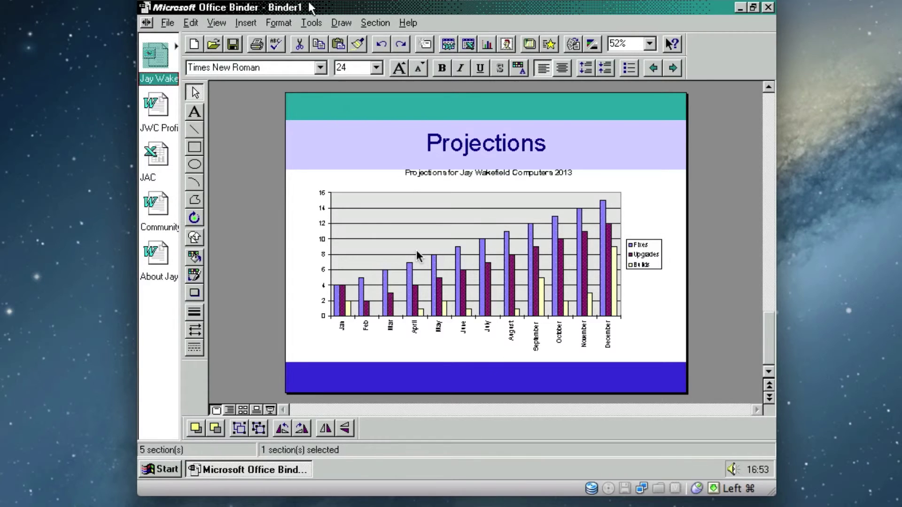
Step: Save the binder under the name 'Jay Wakefield Computers' with Save Binder As
click(169, 23)
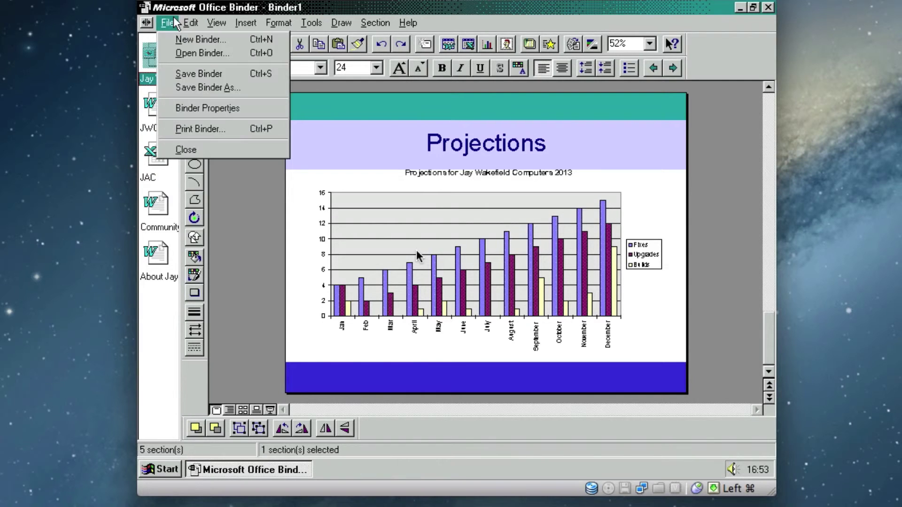
click(277, 88)
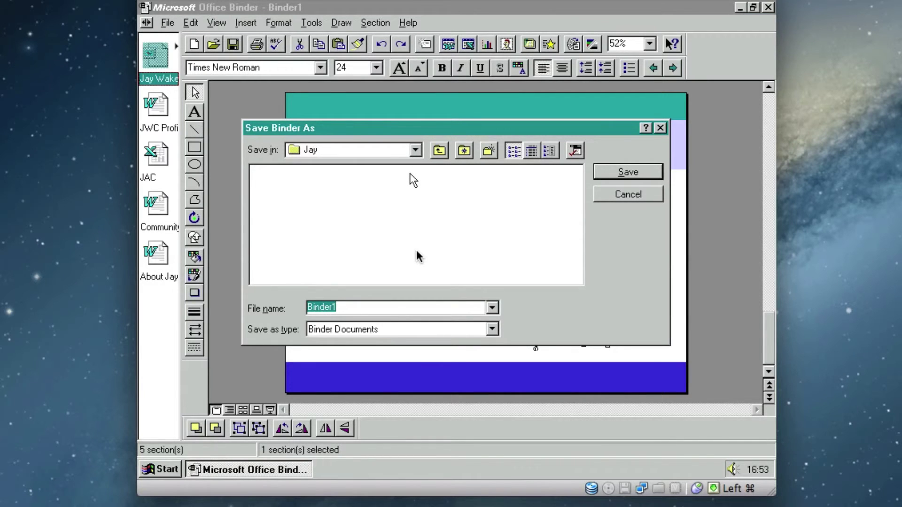
text(Jay Wakefield Computers)
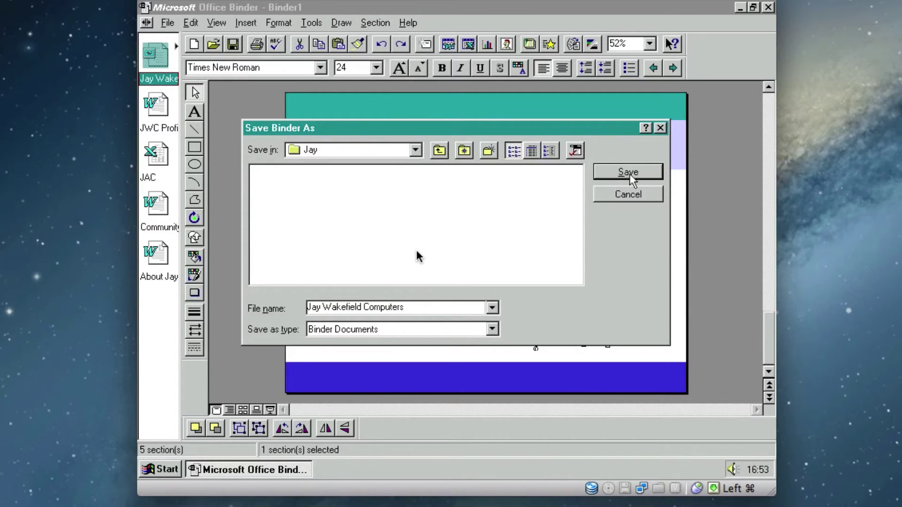
click(628, 173)
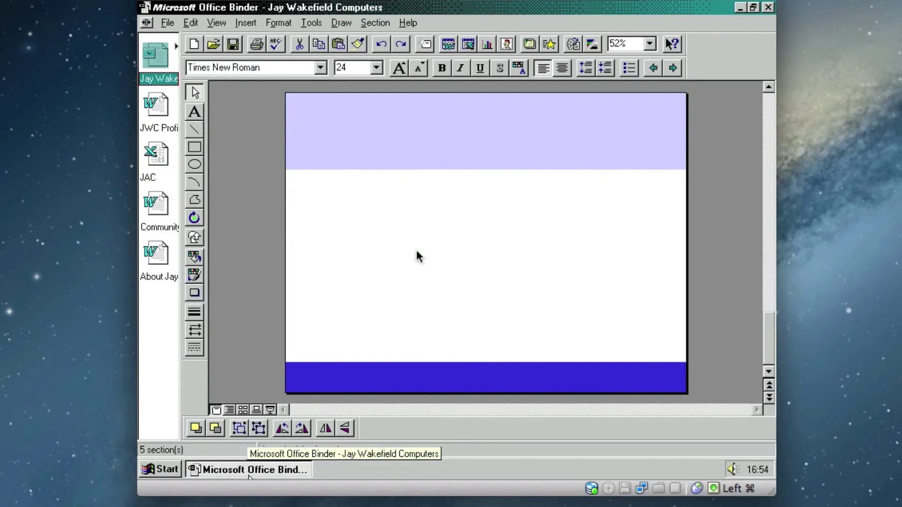
Step: Close the binder from its taskbar button, saving changes to Jay Wakefield Computers.obd
right_click(277, 470)
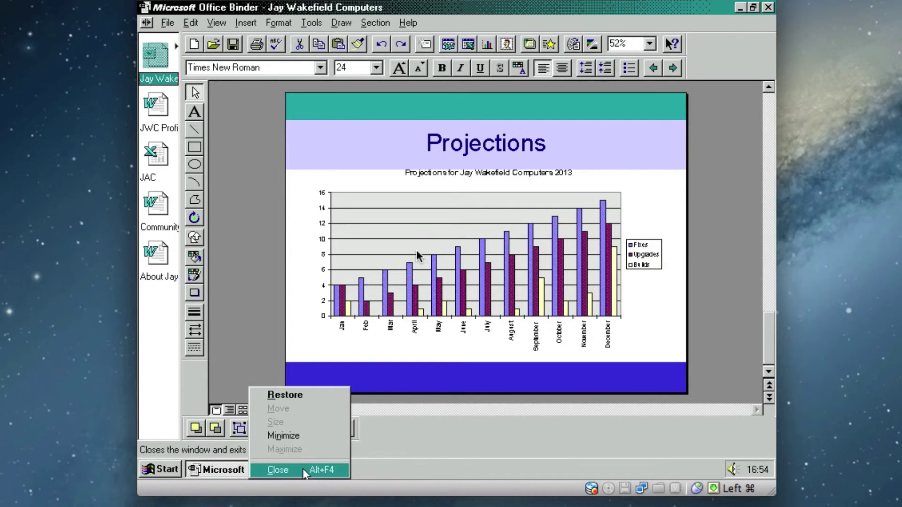
click(302, 469)
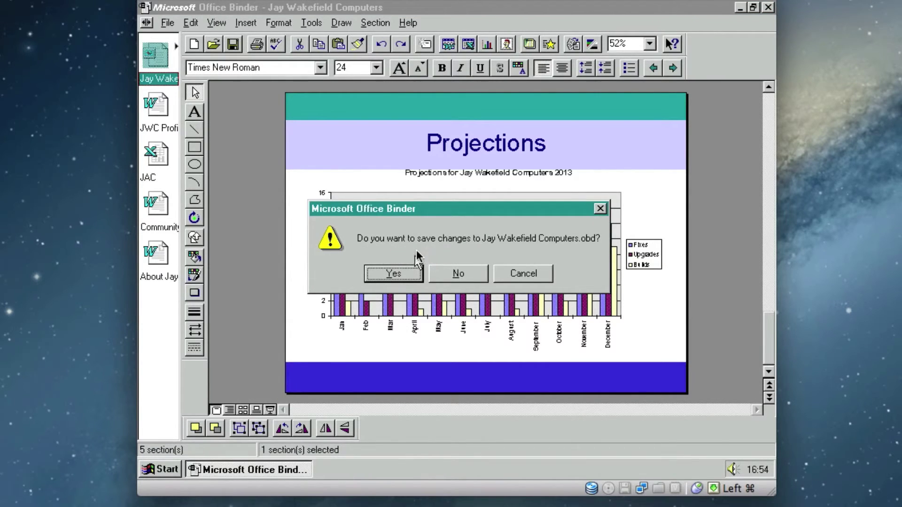
key(Return)
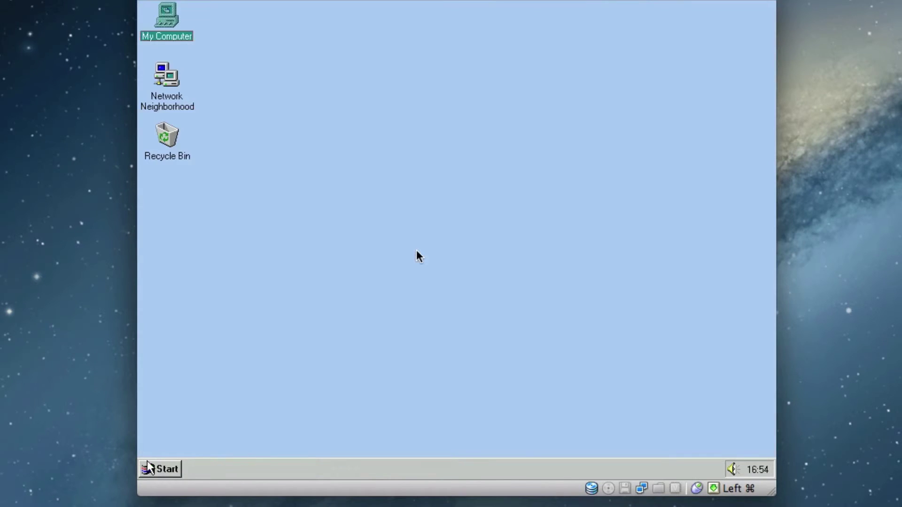
Step: Copy the Jay Wakefield Computers binder file from the Jay folder on drive C
click(151, 469)
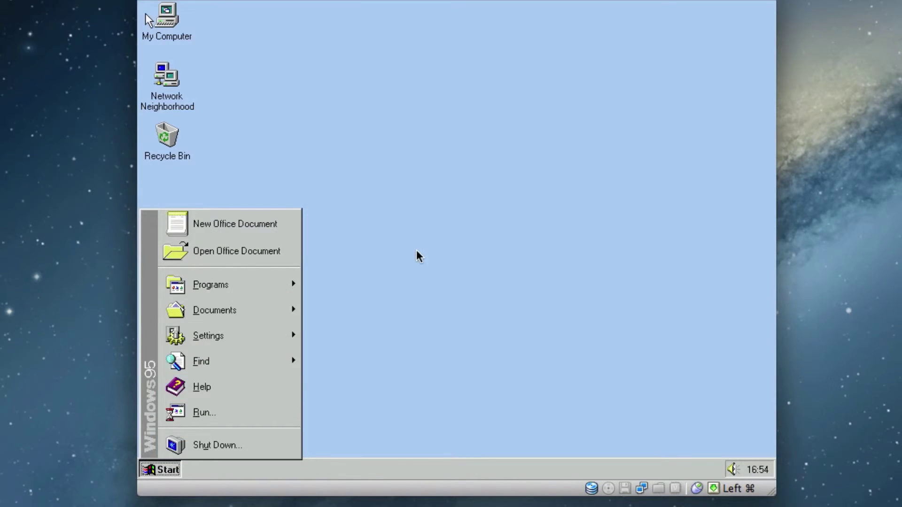
double_click(162, 18)
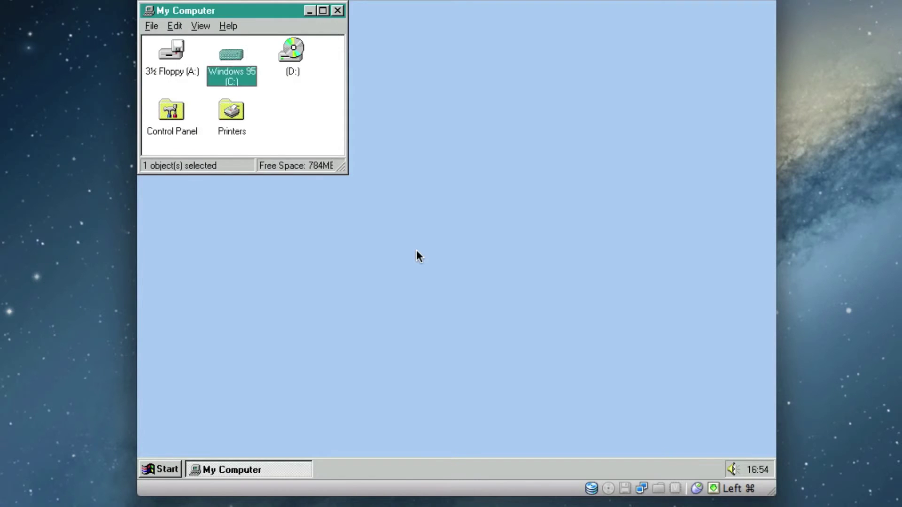
key(Return)
double_click(308, 128)
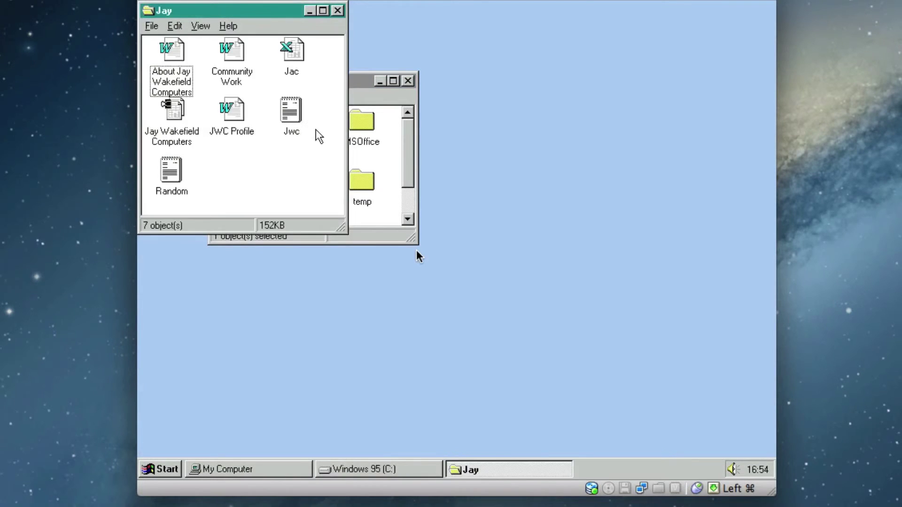
click(172, 138)
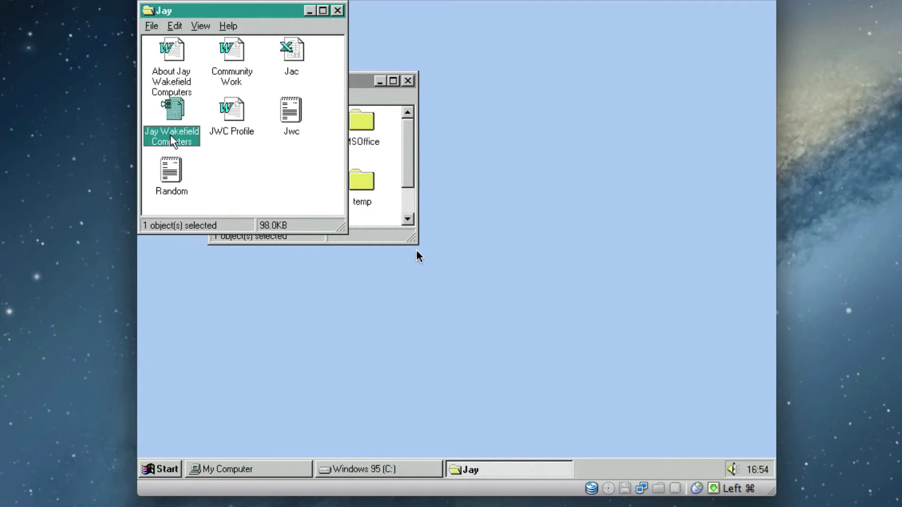
right_click(171, 140)
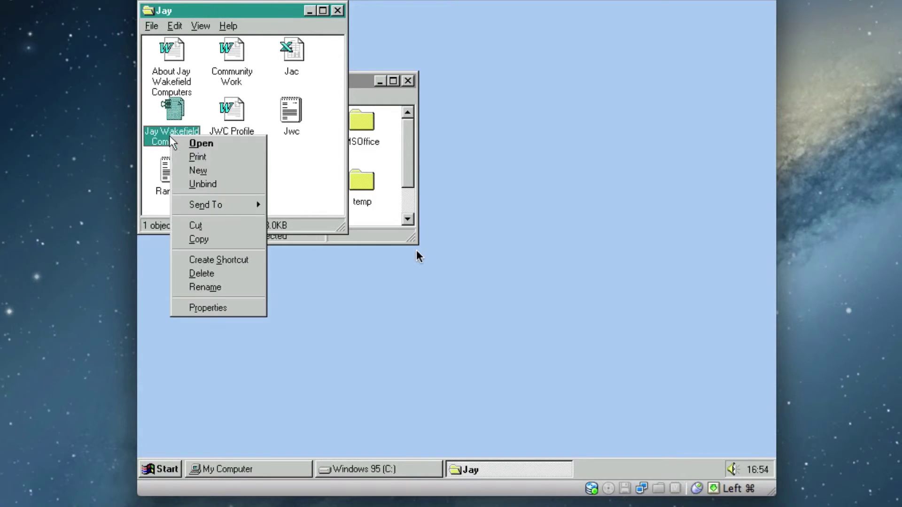
click(212, 240)
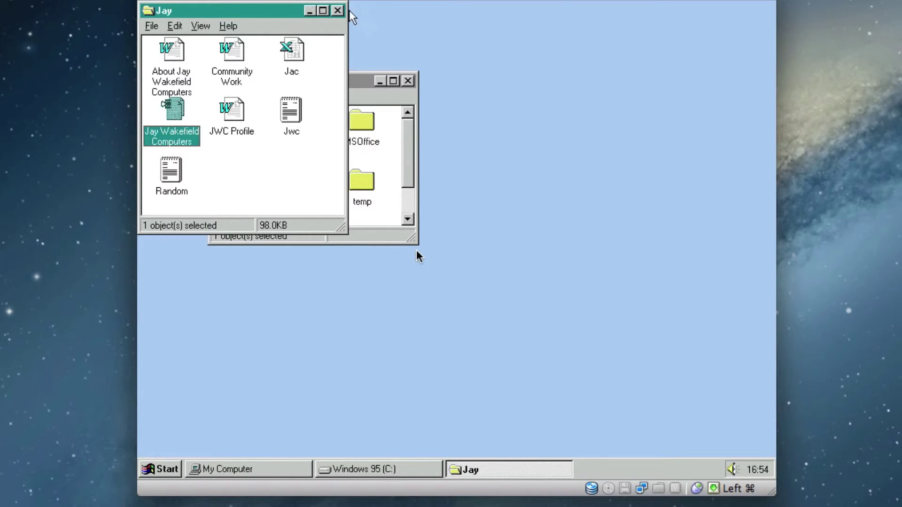
Step: Paste a shortcut to the binder on the desktop and close the Jay, C: and My Computer windows
click(338, 10)
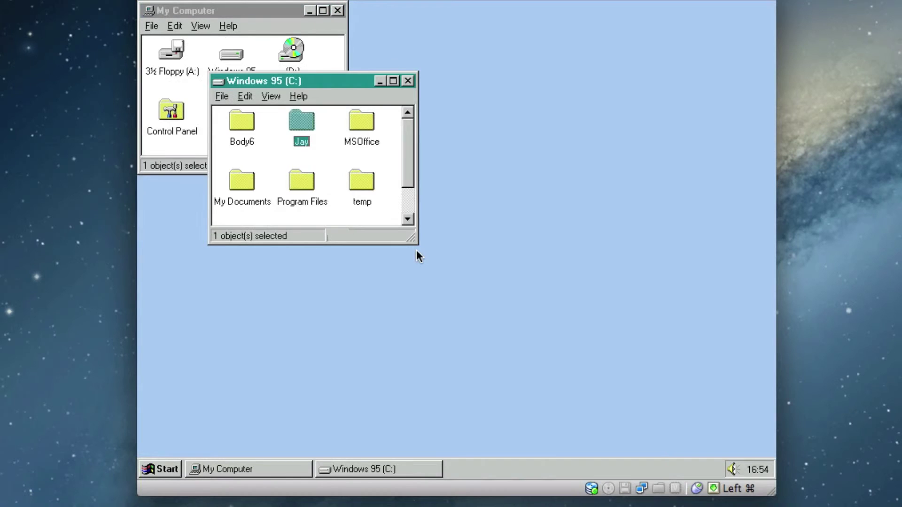
click(408, 81)
right_click(415, 80)
click(449, 135)
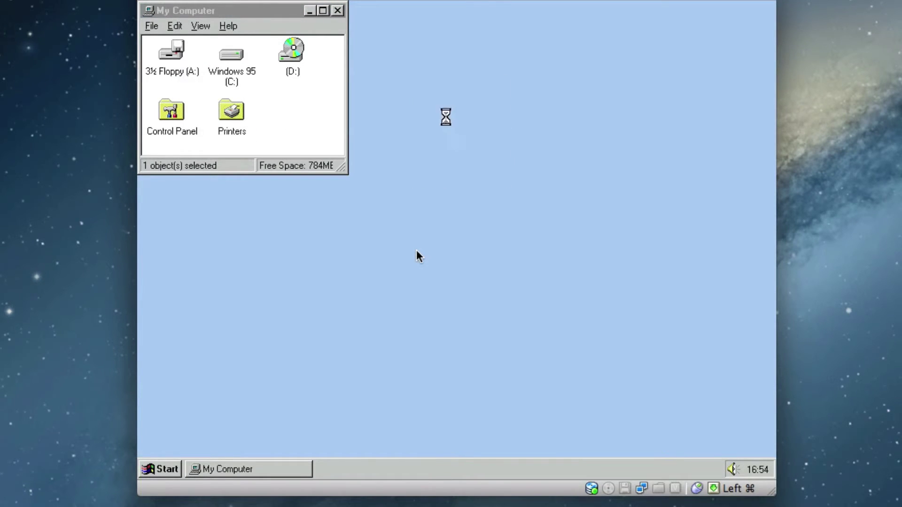
click(339, 9)
click(385, 124)
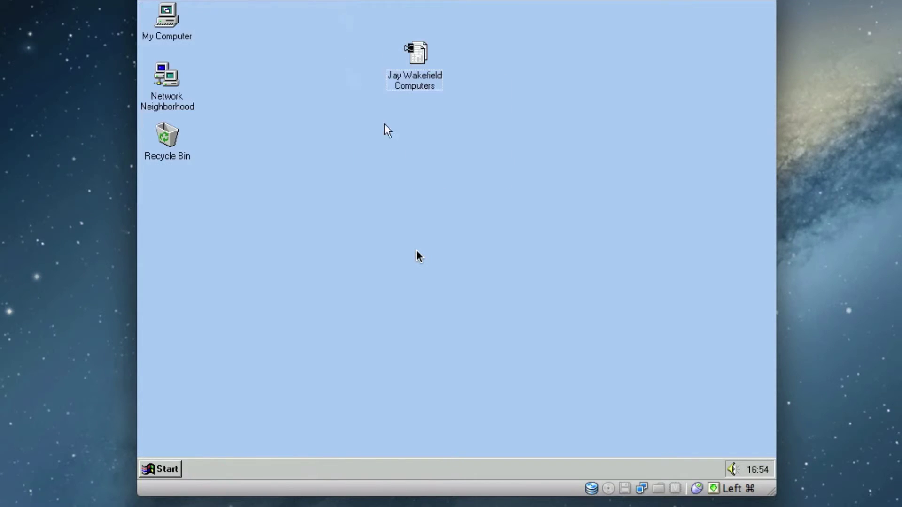
Step: Reopen the binder from its desktop shortcut and view the JAC chart section
double_click(419, 85)
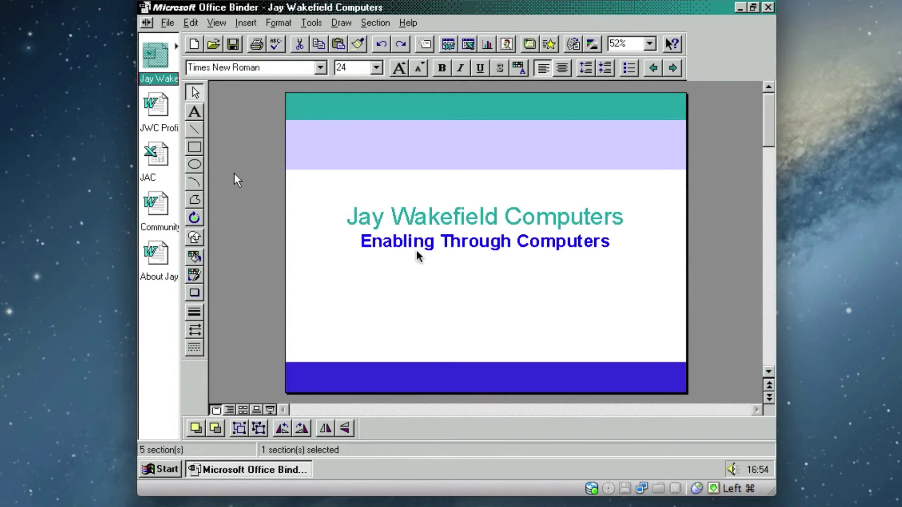
click(165, 146)
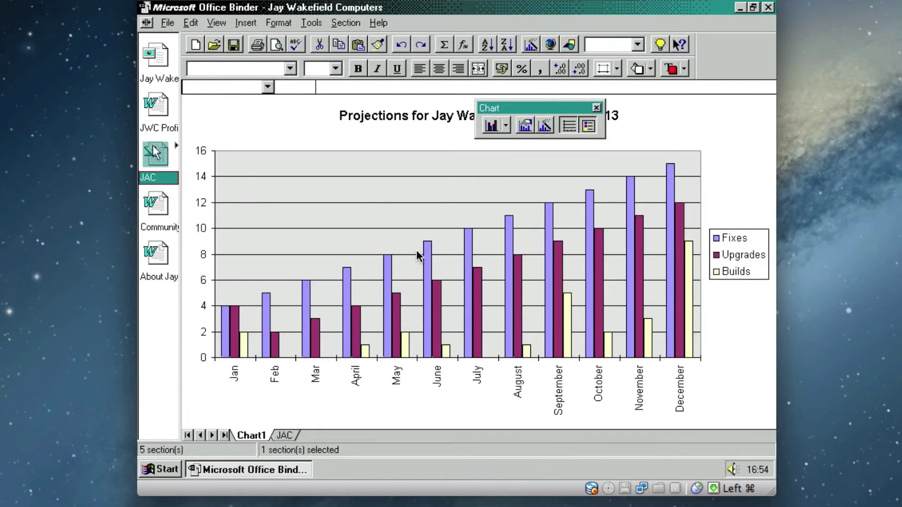
right_click(155, 176)
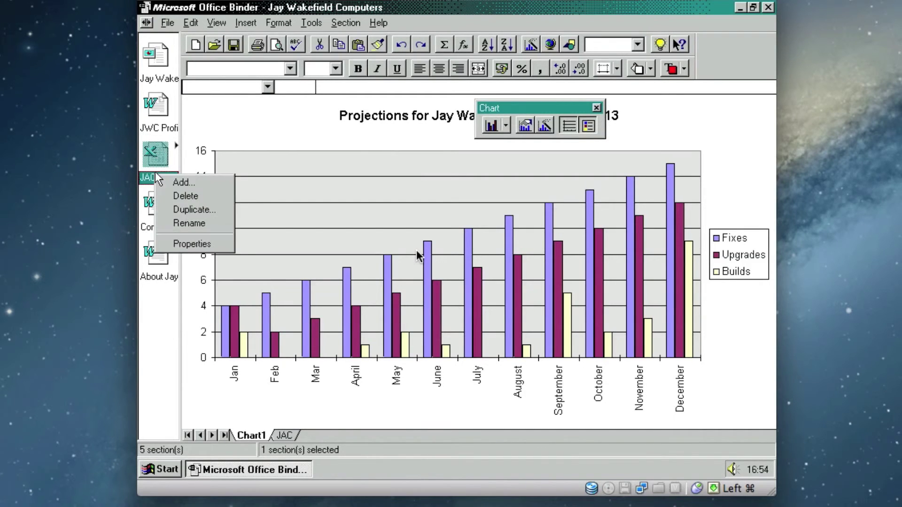
key(Escape)
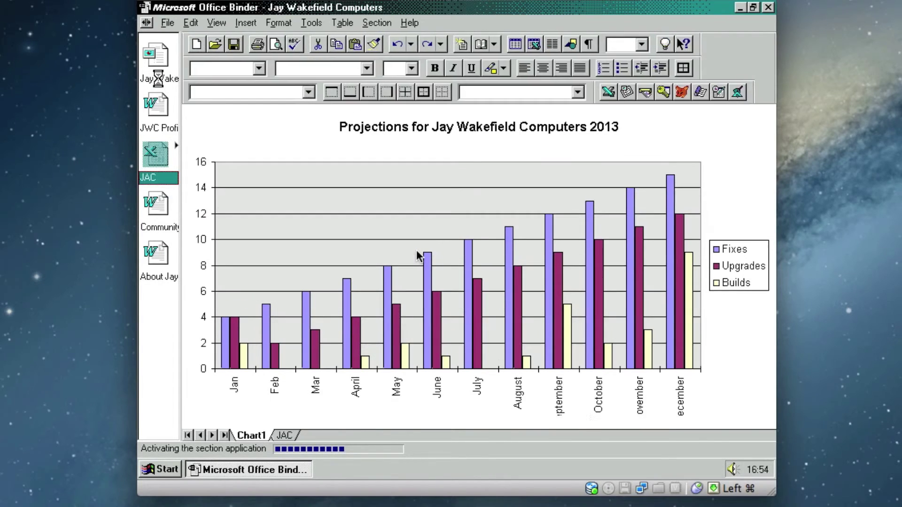
Step: Move to the JWC Profile section, then back to the title slide section
key(ctrl+Page_Up)
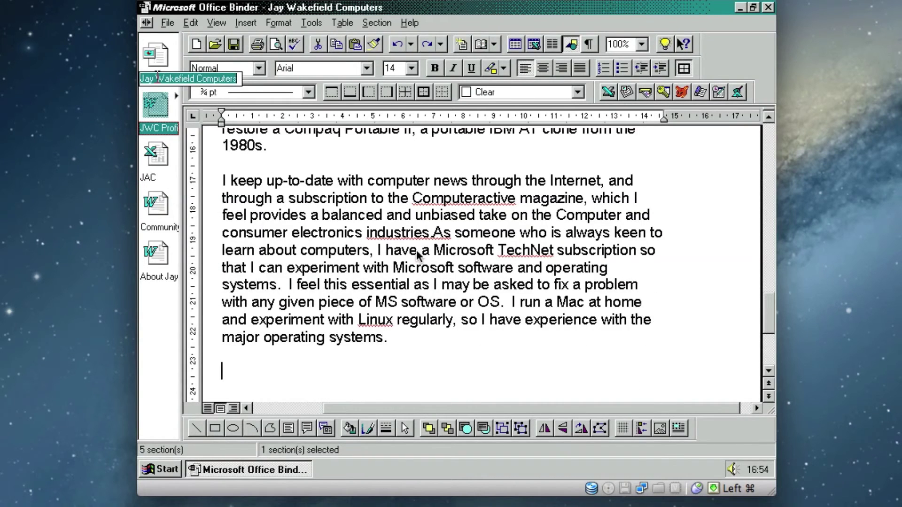
click(216, 92)
click(216, 90)
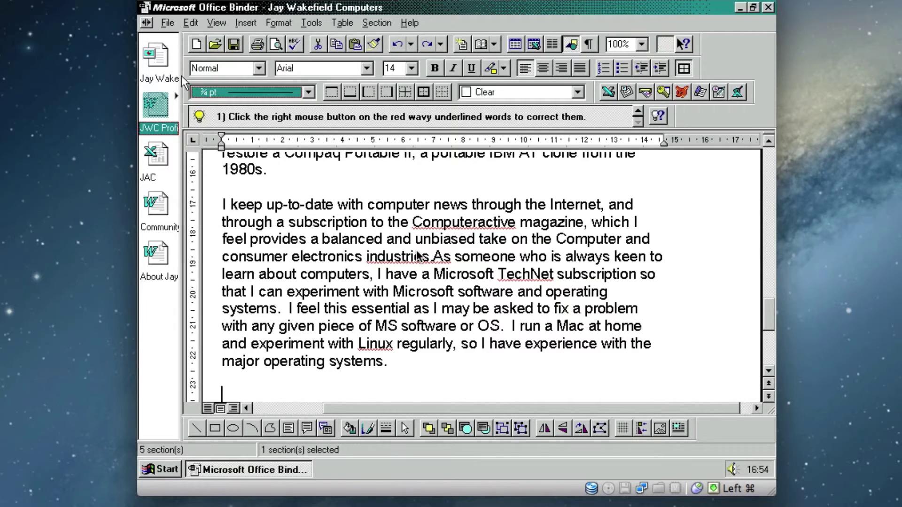
click(157, 65)
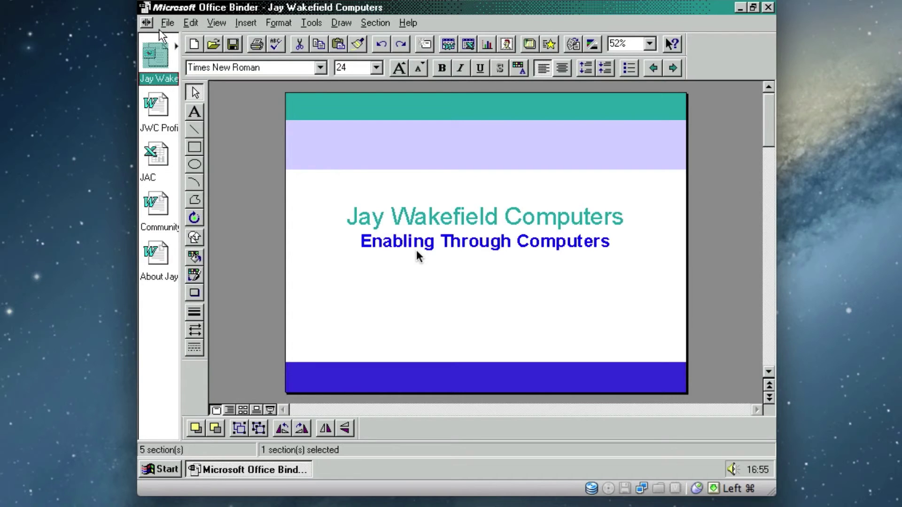
Step: Close the Jay Wakefield Computers binder with File > Close, answering Yes to save changes
click(162, 27)
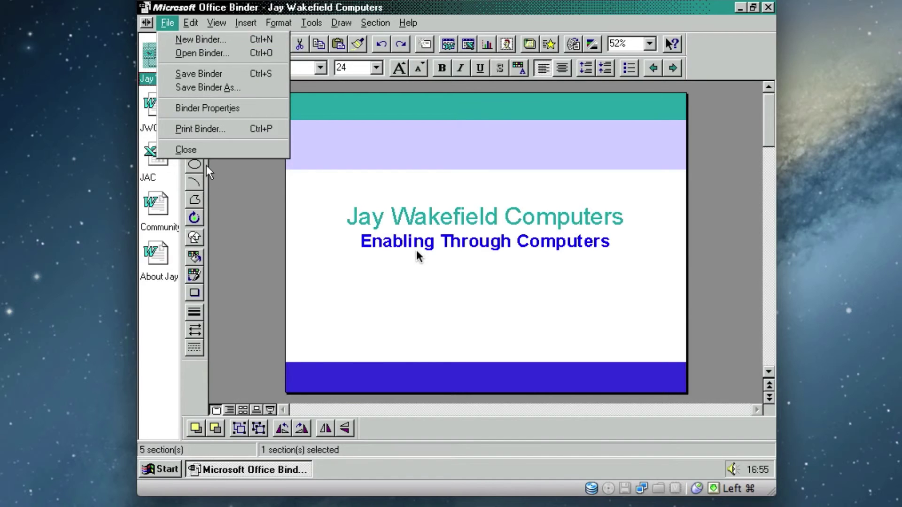
key(Up)
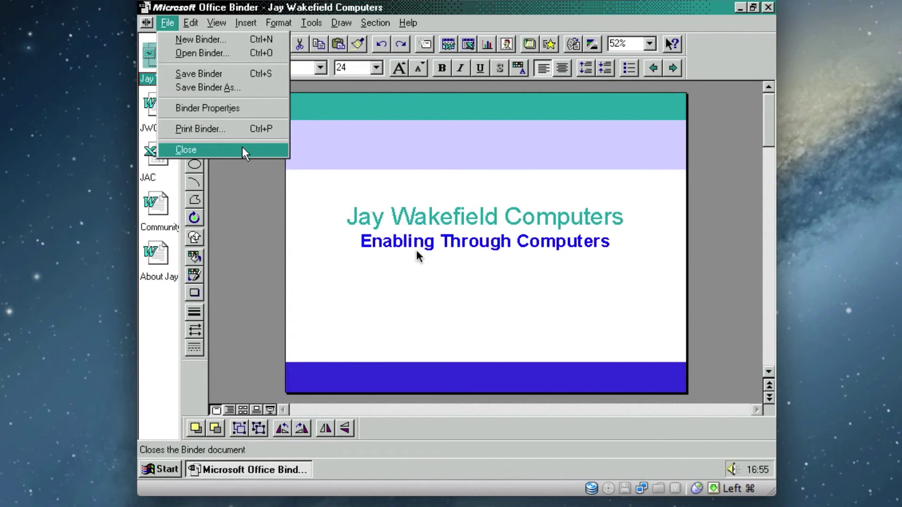
click(243, 148)
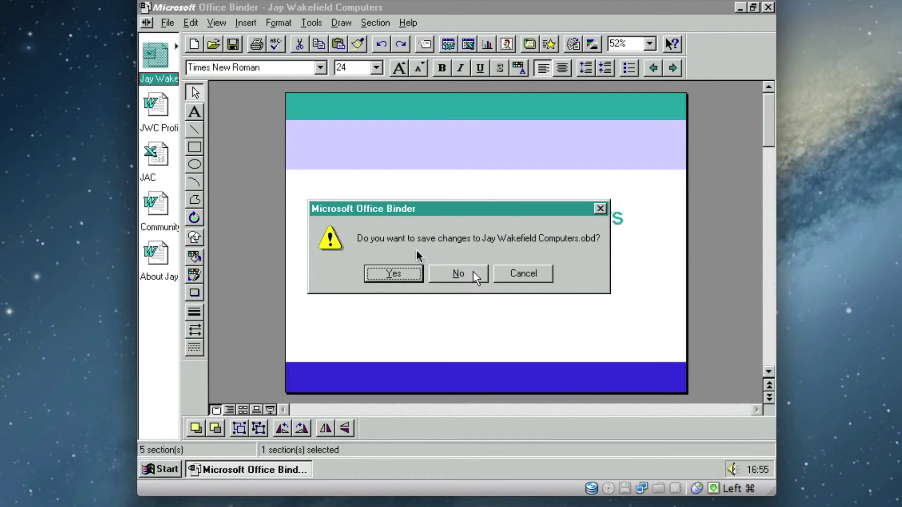
click(398, 273)
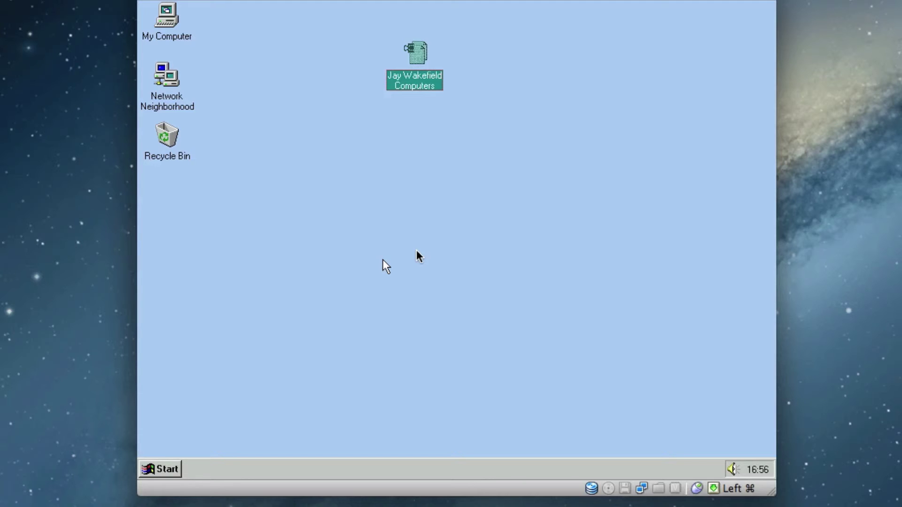
Step: Drag the Jay Wakefield Computers shortcut below the Recycle Bin, then bring up the Start menu
click(364, 213)
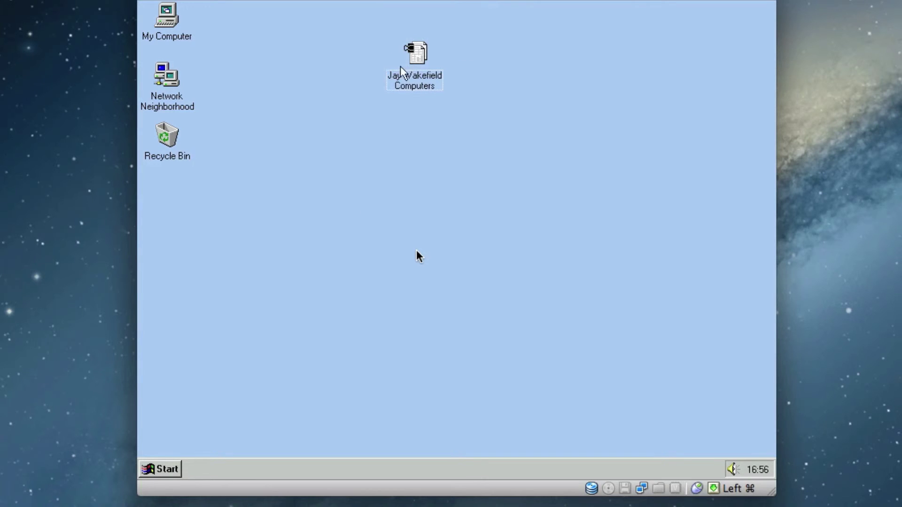
drag(400, 67, 174, 238)
click(266, 236)
right_click(266, 236)
mouse_move(311, 244)
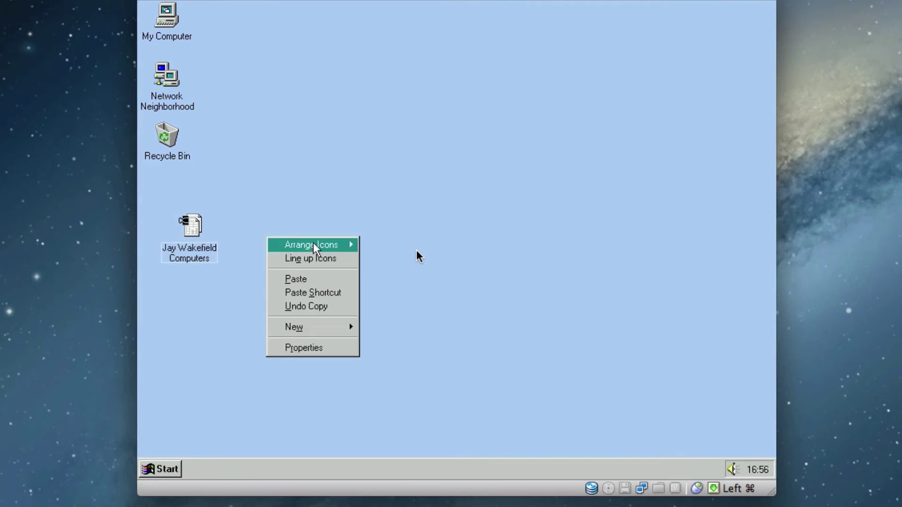
click(370, 184)
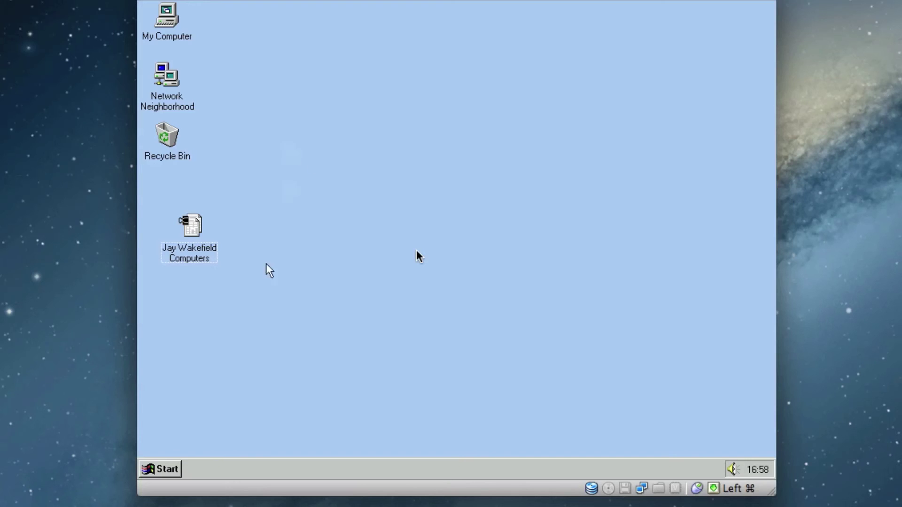
click(160, 468)
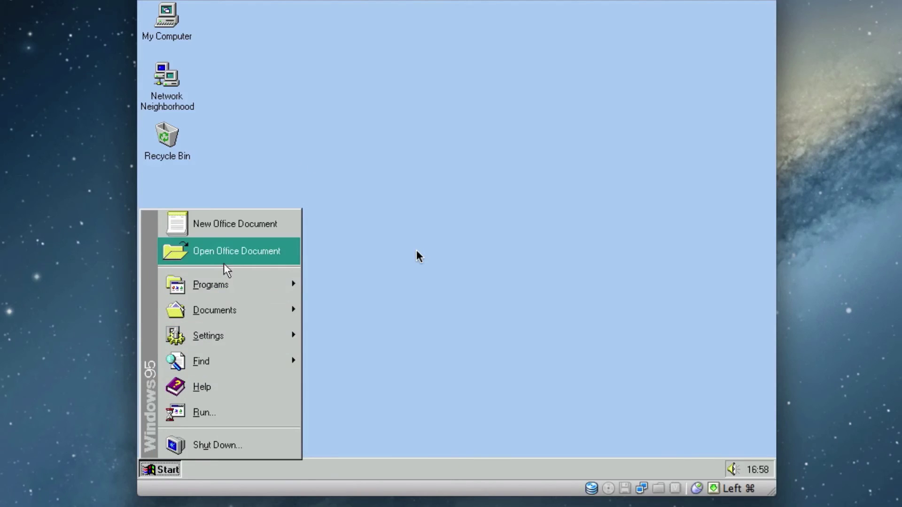
mouse_move(225, 285)
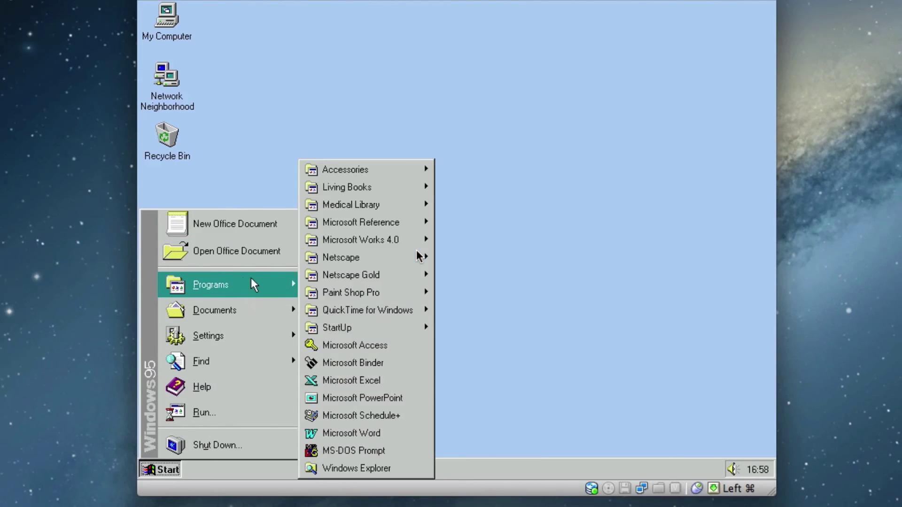
Step: Launch Microsoft Word to a blank Document1 and hide the TipWizard tip bar
click(419, 436)
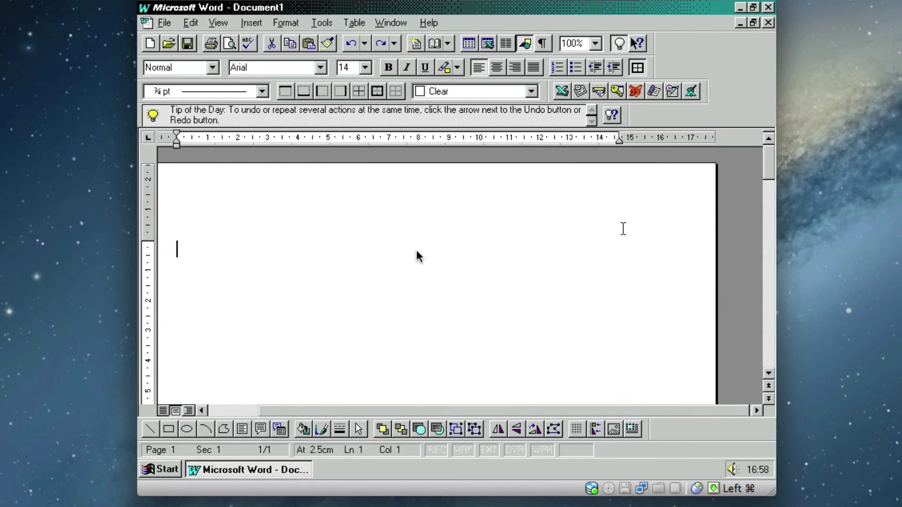
click(623, 230)
click(609, 37)
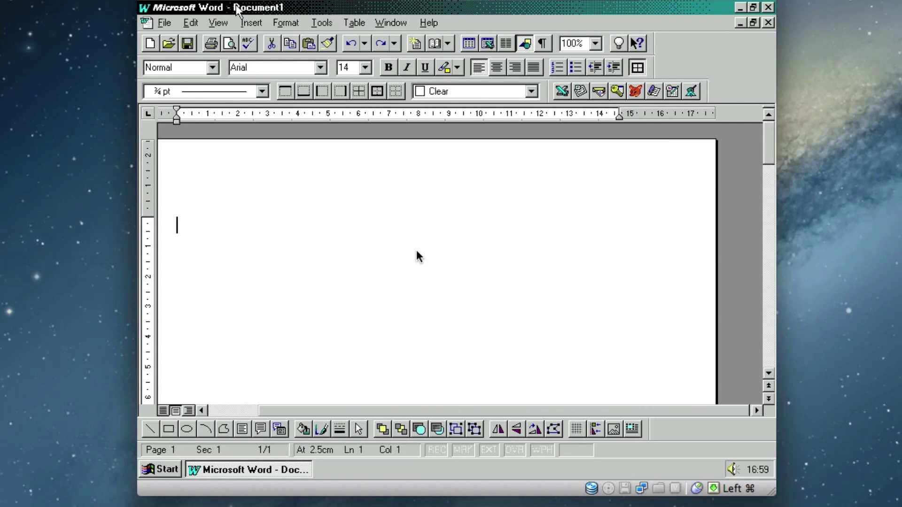
Step: Exit Word with File > Exit and bring up the Start menu's Programs list
click(164, 22)
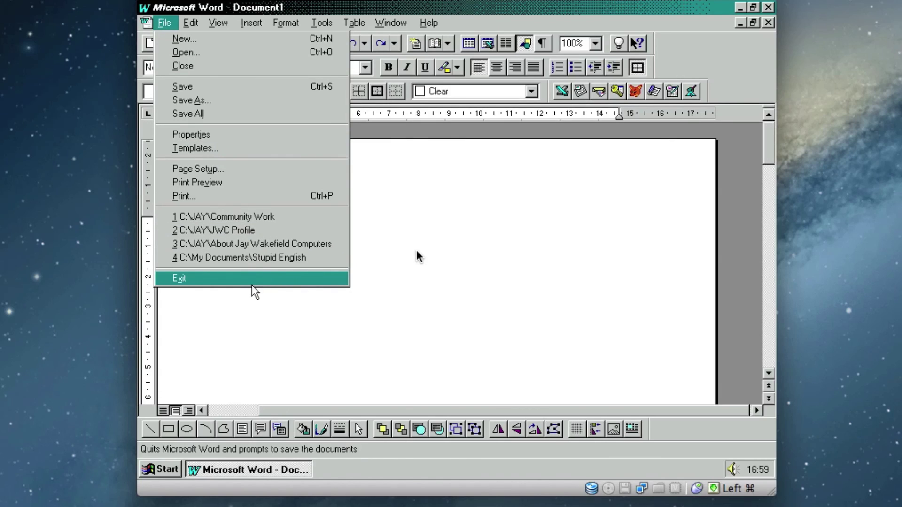
click(317, 278)
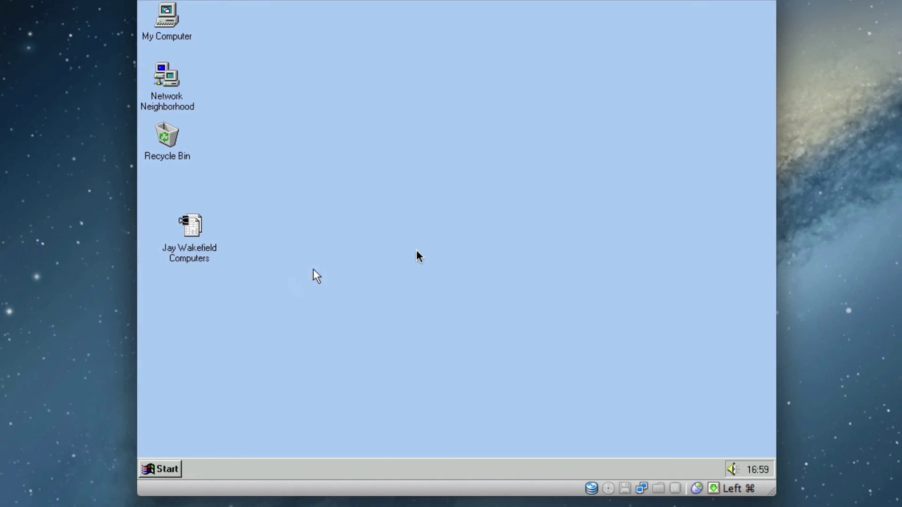
click(179, 470)
mouse_move(226, 285)
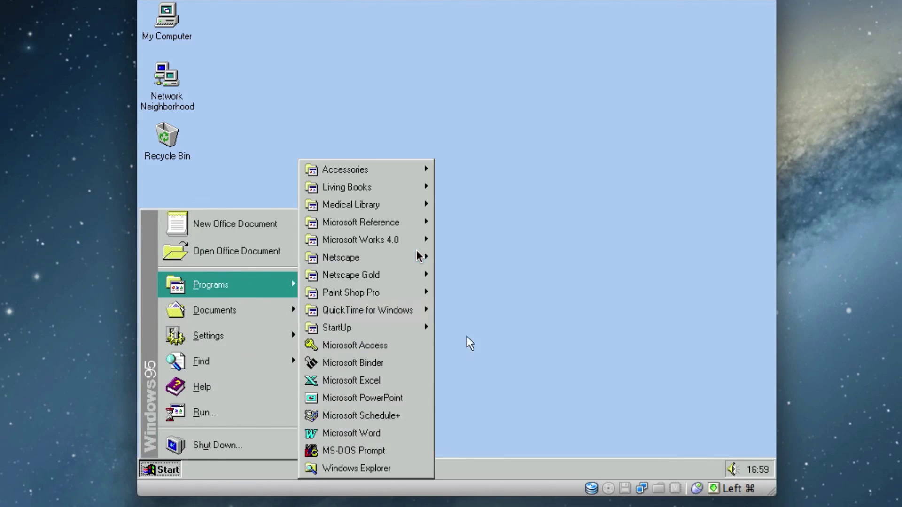